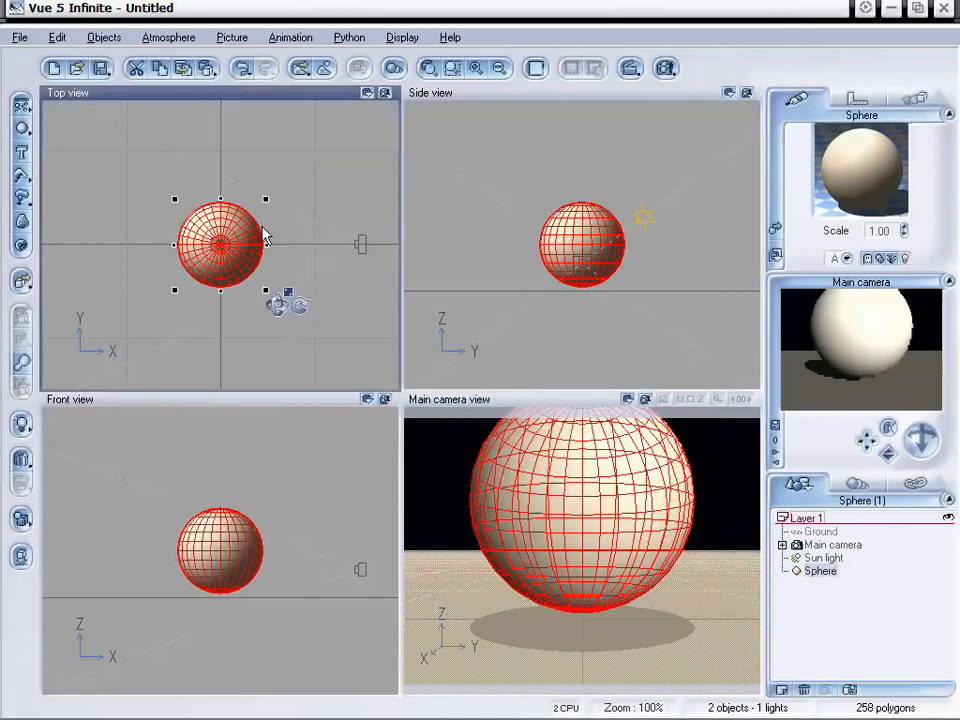
Duplicate the sphere and scale the copy down slightly so it sits just inside the original
{"action": "key", "text": "ctrl+d"}
{"action": "left_click_drag", "start_coordinate": [265, 201], "coordinate": [263, 203]}
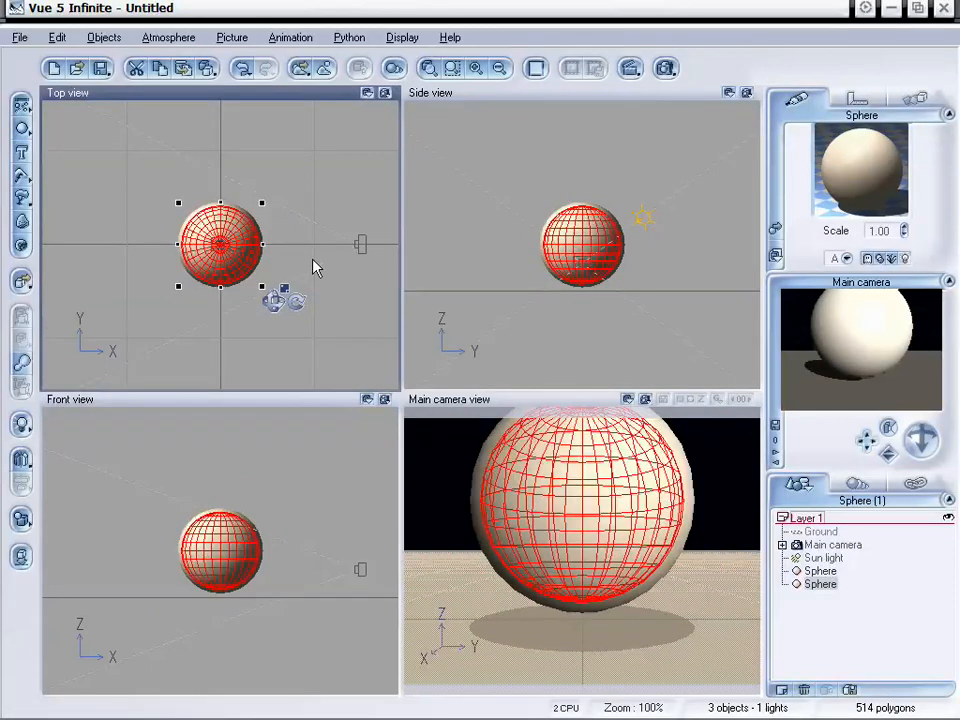
{"action": "left_click", "coordinate": [33, 598]}
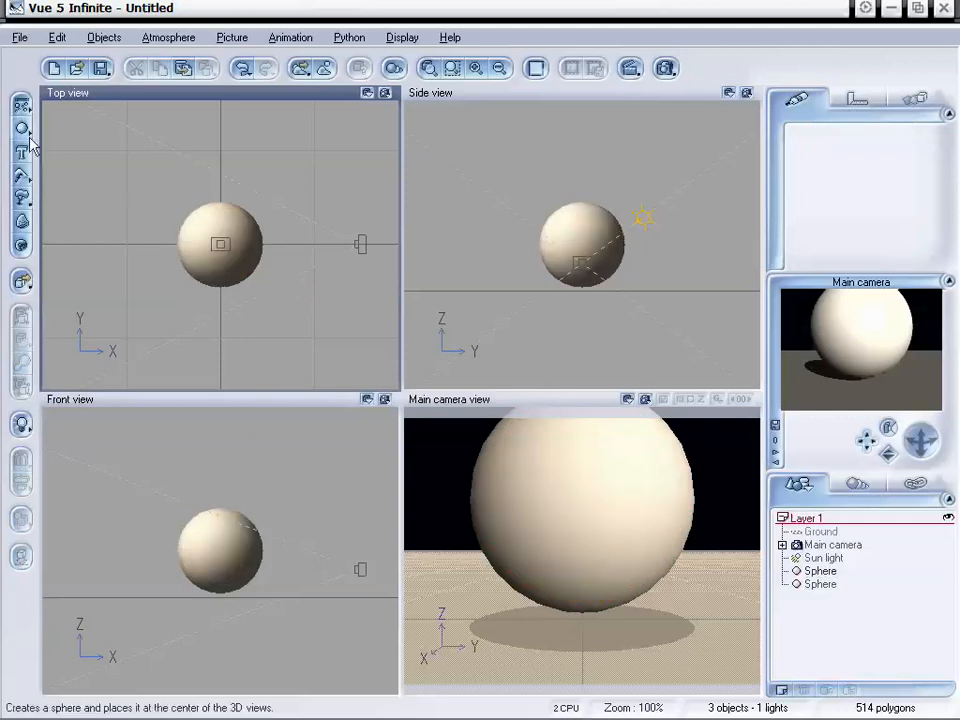
Create a cylinder and reshape it into a thin, tall rod passing vertically through the centre of the spheres
{"action": "left_click_drag", "start_coordinate": [21, 128], "coordinate": [60, 136]}
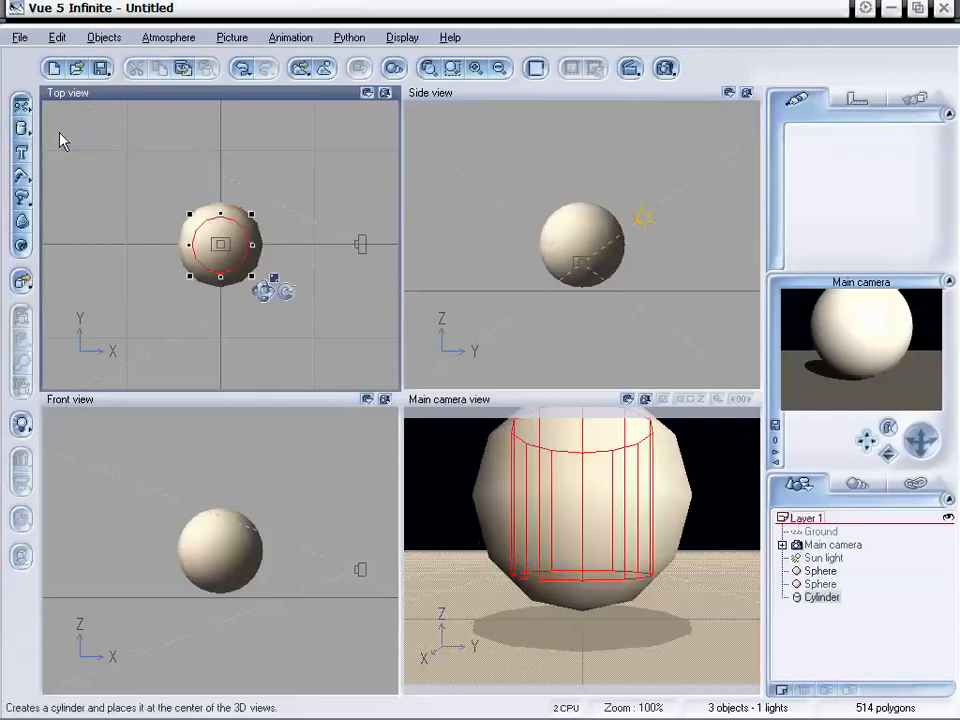
{"action": "left_click", "coordinate": [221, 561]}
{"action": "left_click_drag", "start_coordinate": [251, 518], "coordinate": [220, 590]}
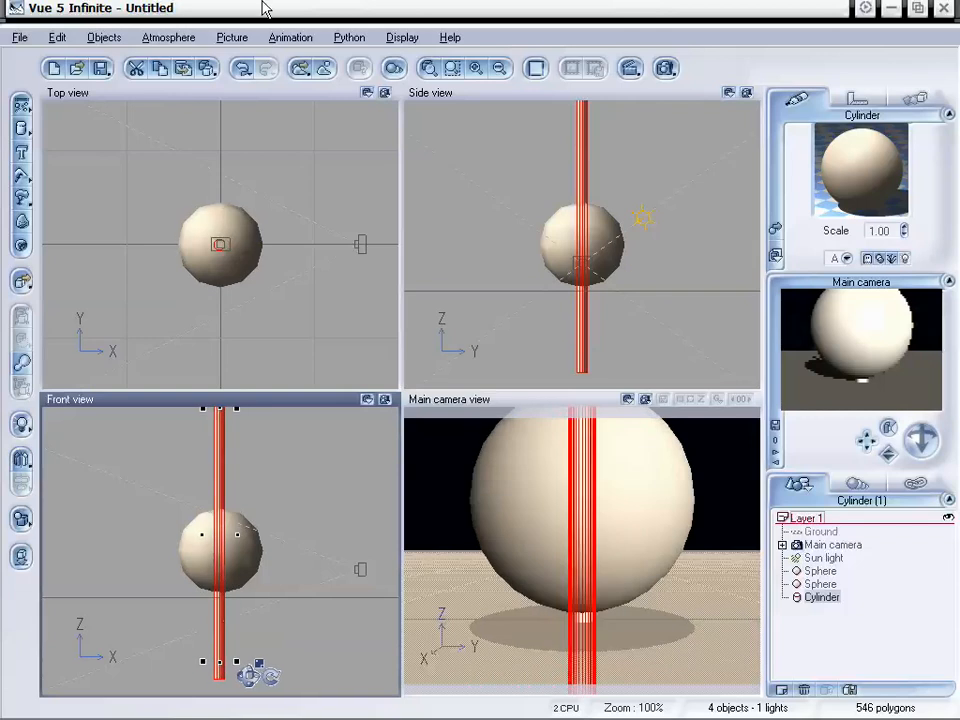
{"action": "left_click", "coordinate": [182, 39]}
{"action": "left_click", "coordinate": [187, 57]}
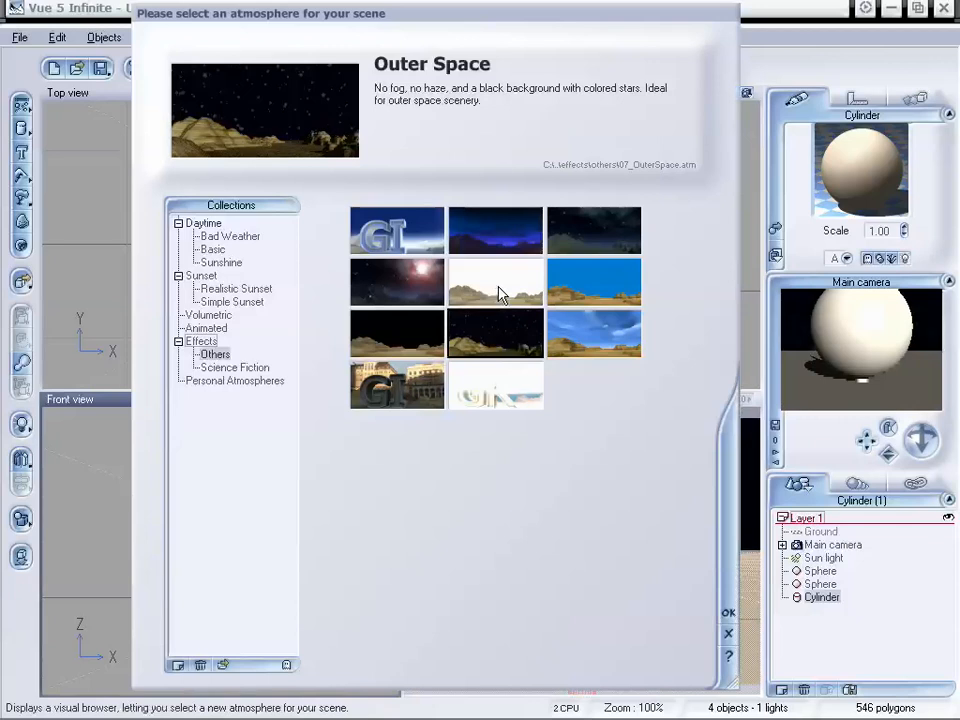
{"action": "left_click", "coordinate": [728, 633]}
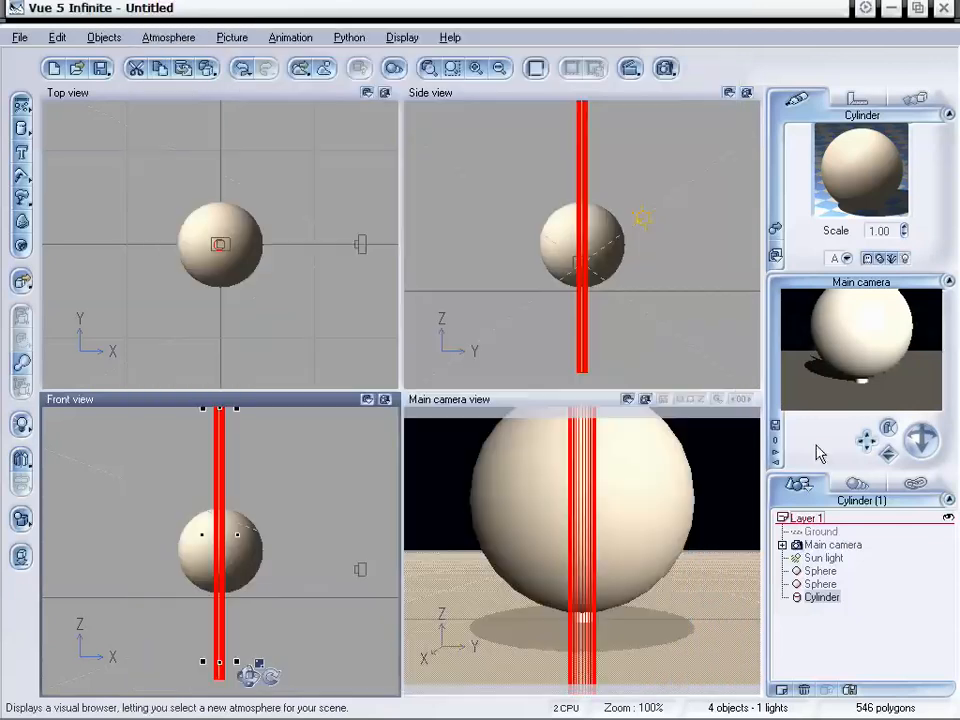
Delete the ground plane and move the main camera back until the whole sphere is in frame
{"action": "left_click", "coordinate": [816, 533]}
{"action": "key", "text": "Delete"}
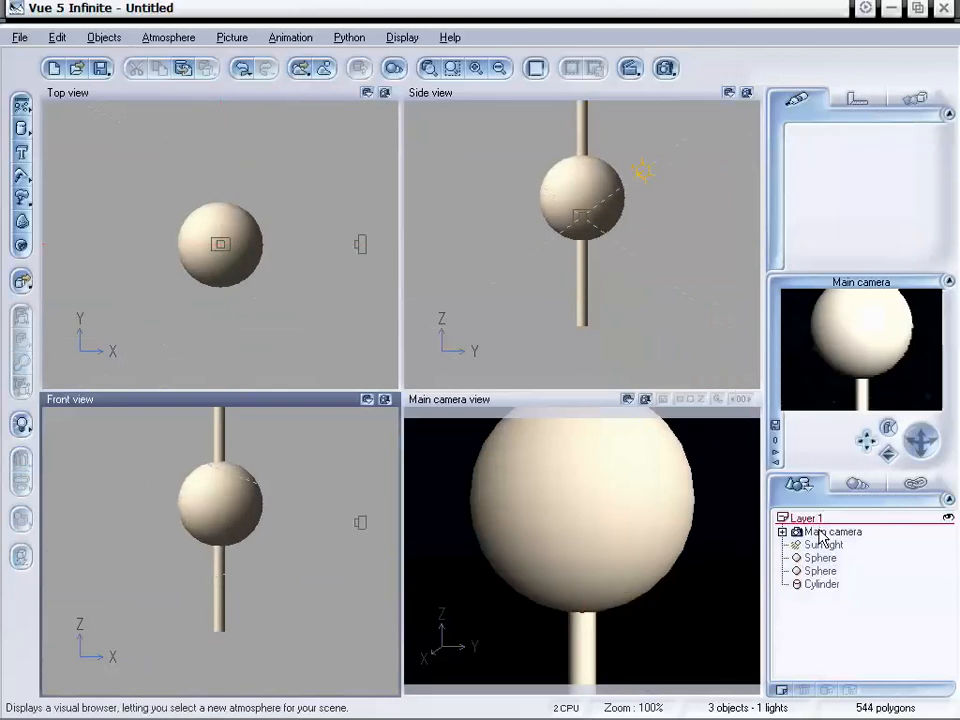
{"action": "left_click_drag", "start_coordinate": [887, 451], "coordinate": [887, 457]}
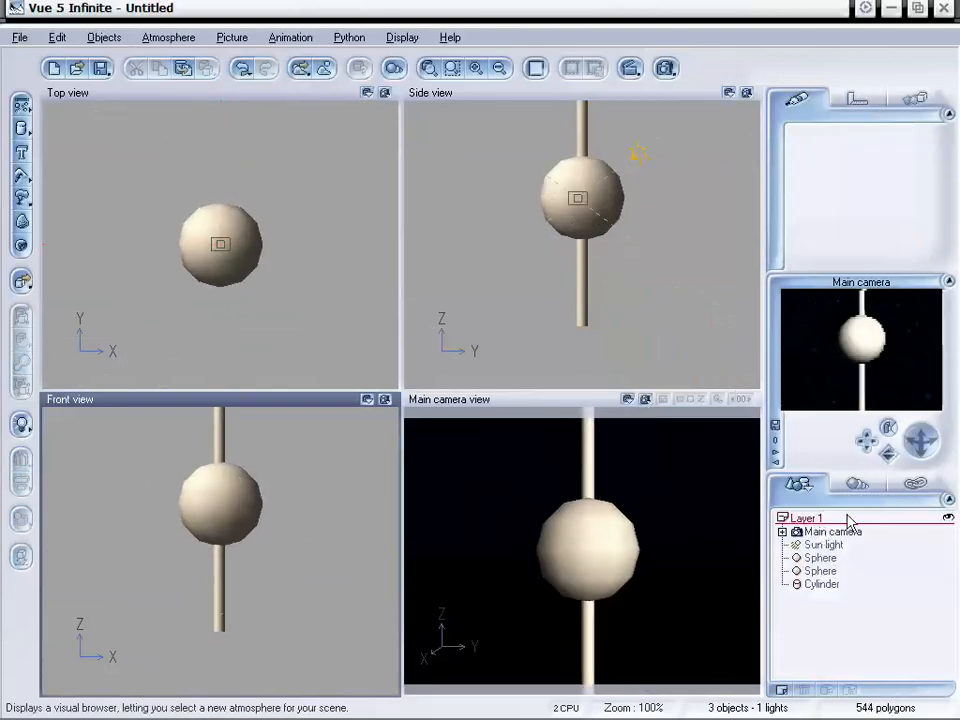
Combine both spheres and the cylinder with a Boolean Difference to make a hollow sphere with holes at its poles
{"action": "left_click", "coordinate": [823, 559]}
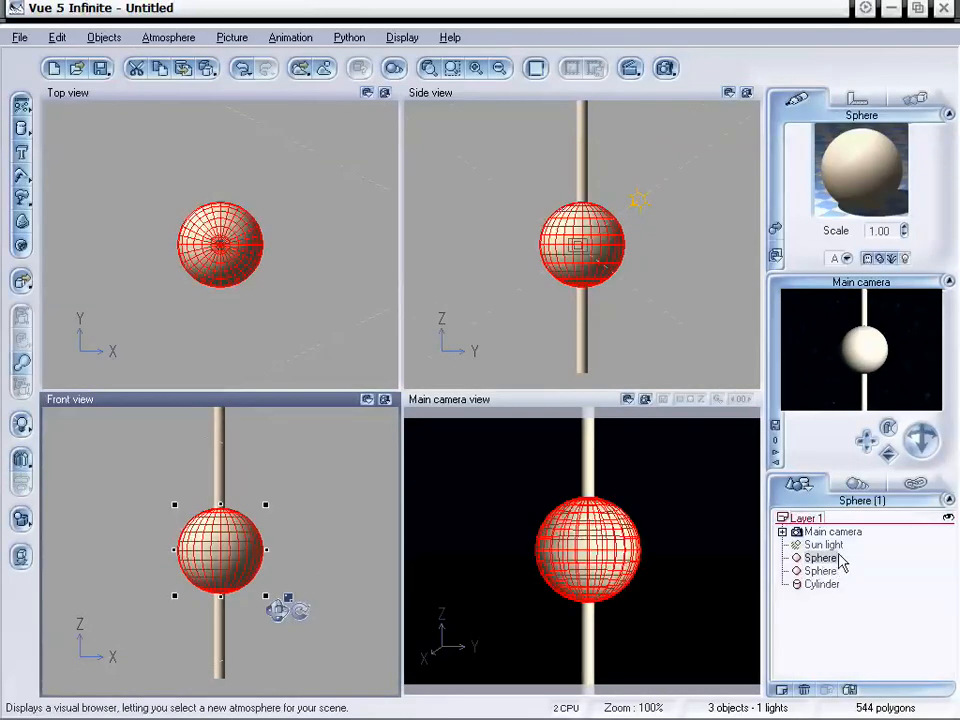
{"action": "left_click", "coordinate": [826, 572], "text": "ctrl"}
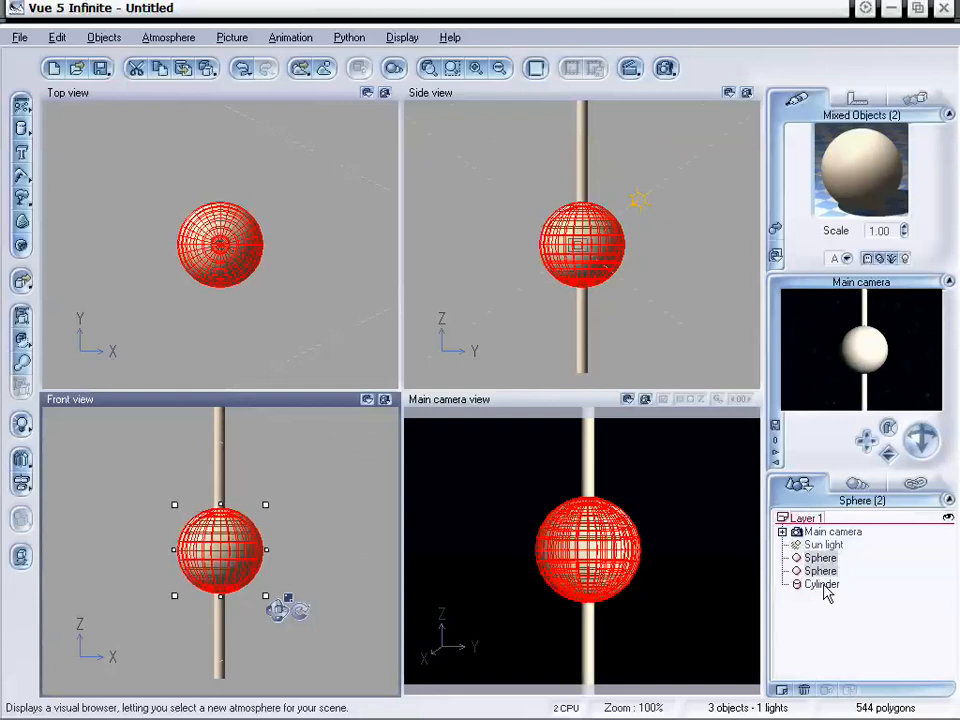
{"action": "left_click", "coordinate": [826, 588], "text": "ctrl"}
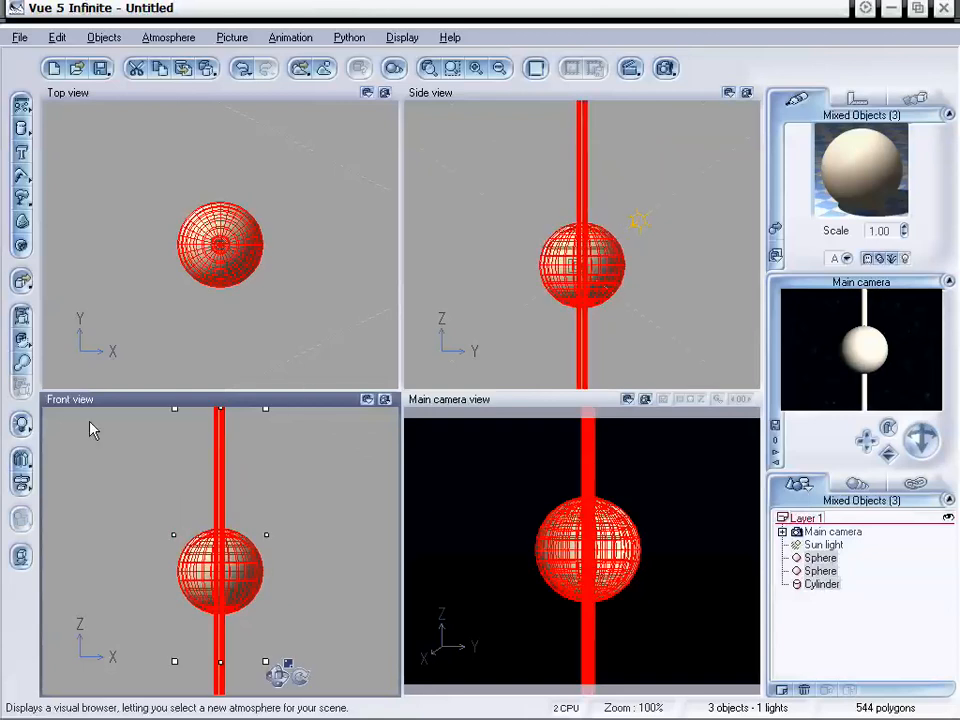
{"action": "left_click", "coordinate": [21, 339]}
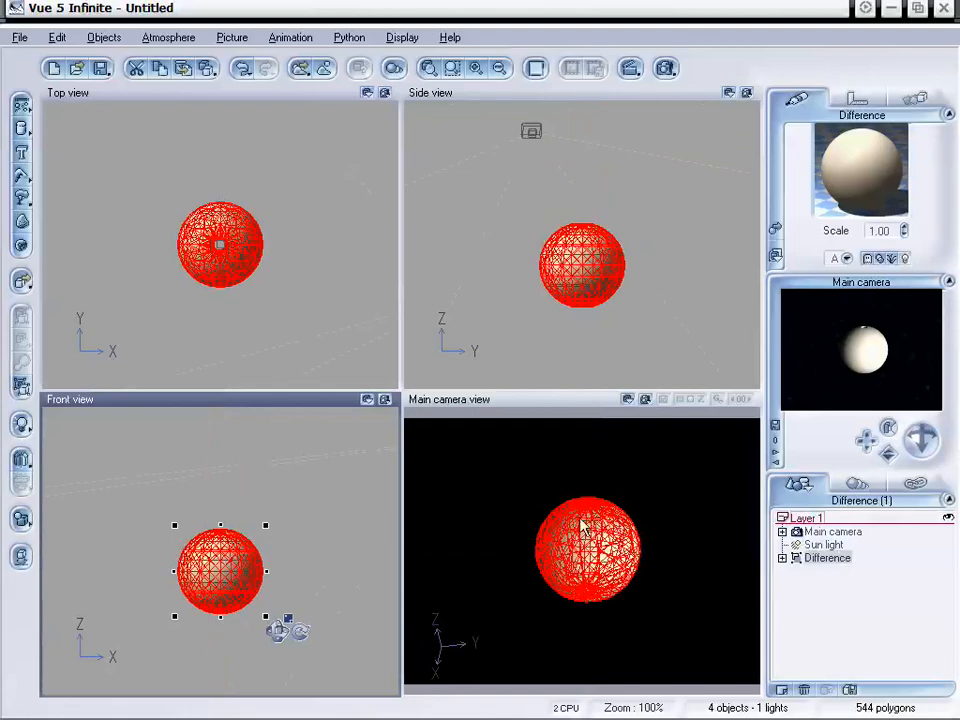
{"action": "left_click", "coordinate": [850, 619]}
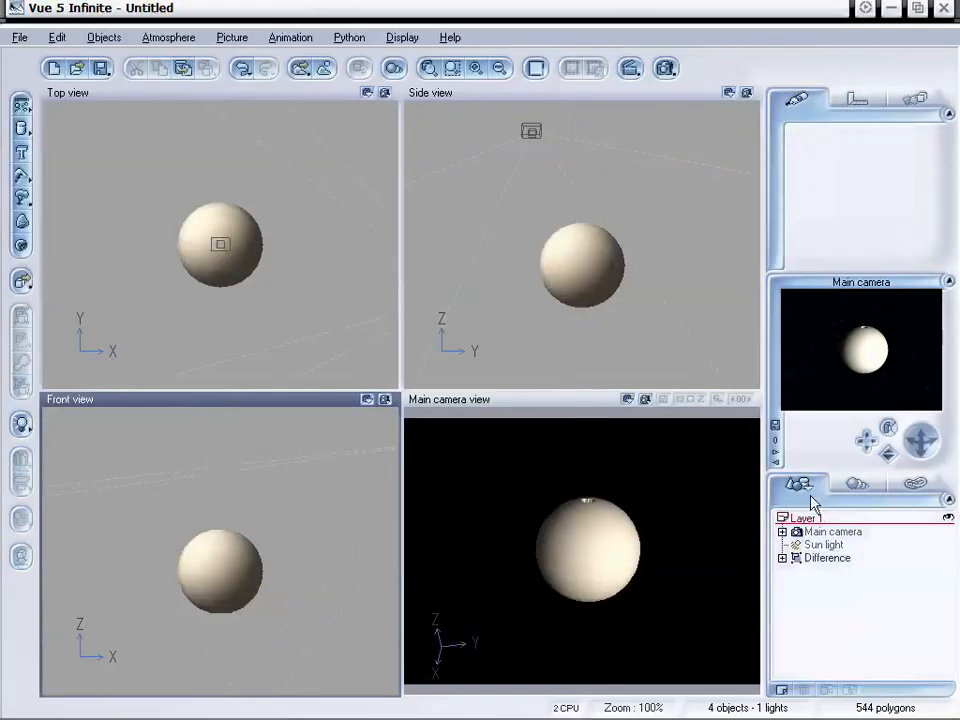
Add a point light at the centre of the hollow sphere and enable volumetric lighting on it
{"action": "left_click_drag", "start_coordinate": [22, 425], "coordinate": [36, 426]}
{"action": "left_click_drag", "start_coordinate": [218, 553], "coordinate": [223, 574]}
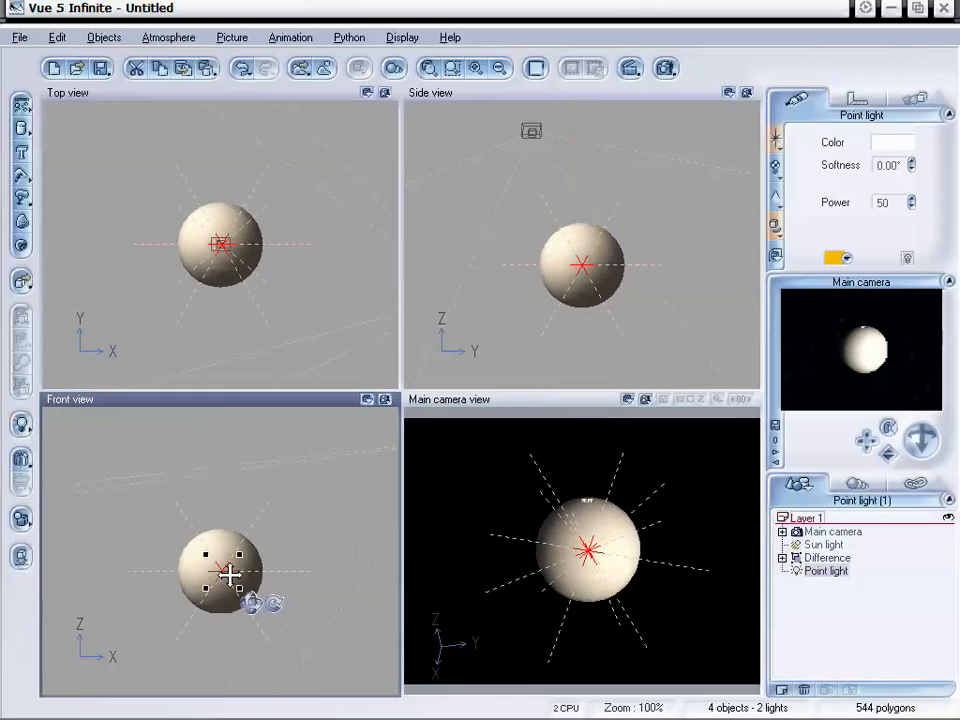
{"action": "right_click", "coordinate": [788, 208]}
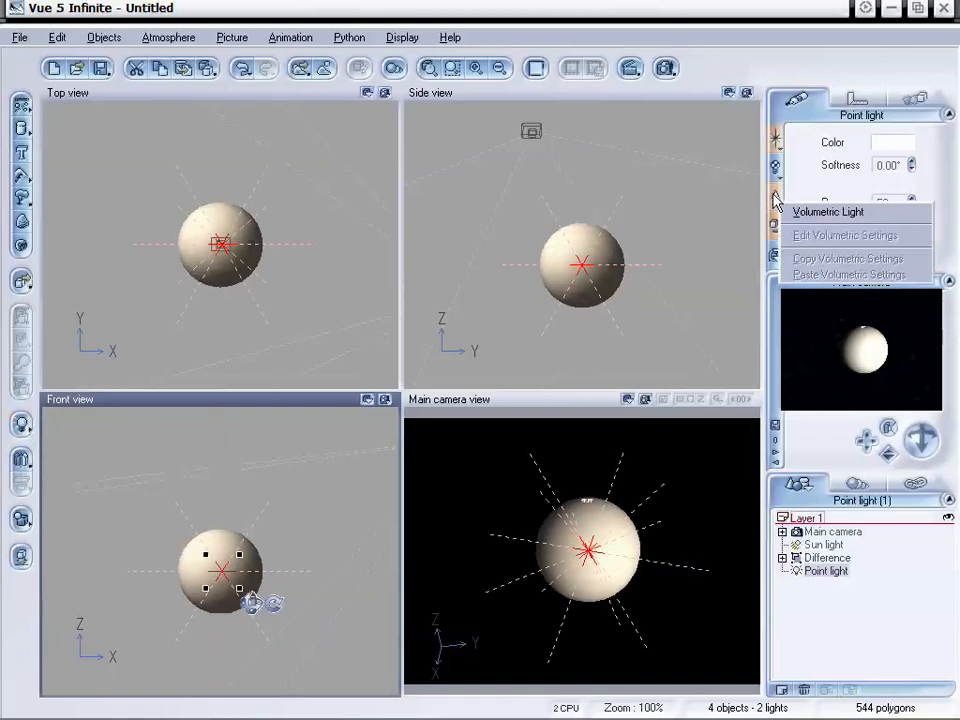
{"action": "left_click", "coordinate": [843, 214]}
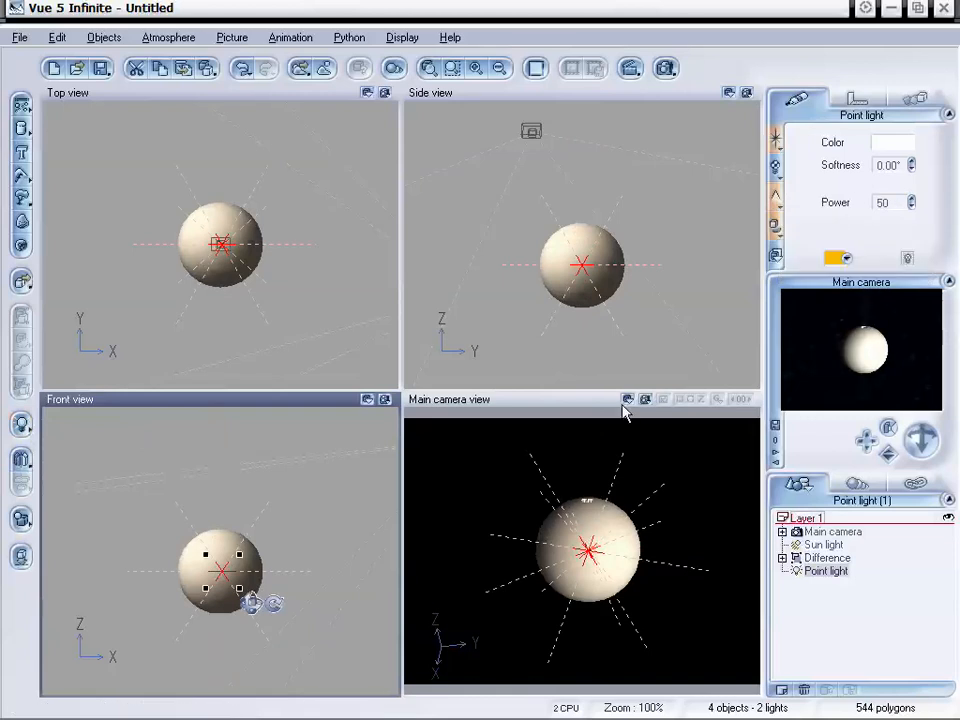
Set the point light's volumetric intensity to 8.35
{"action": "right_click", "coordinate": [777, 199]}
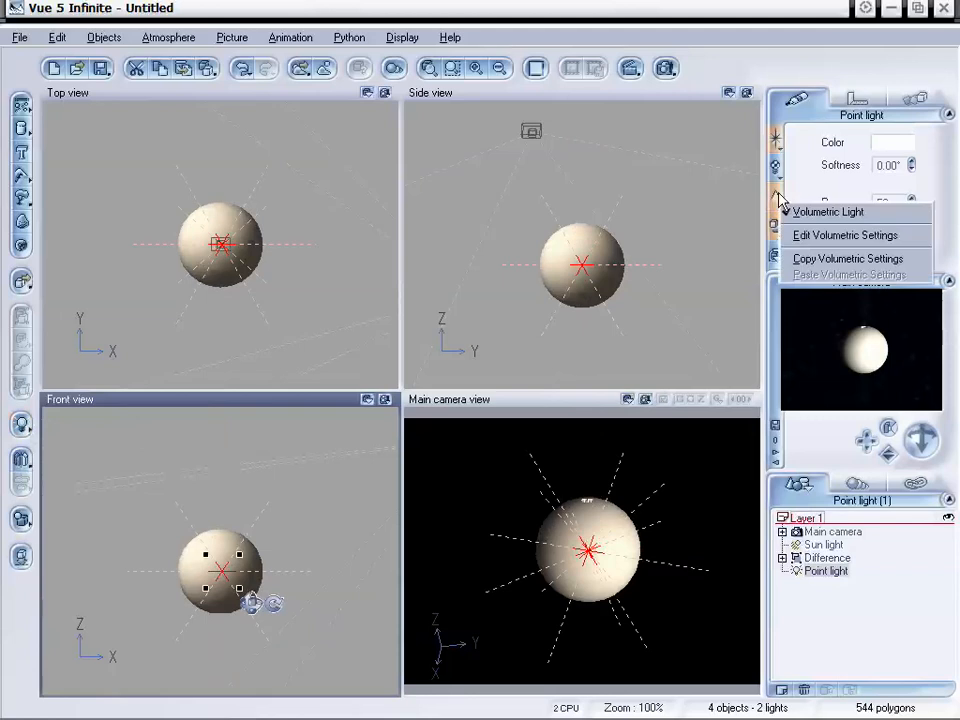
{"action": "left_click", "coordinate": [808, 236]}
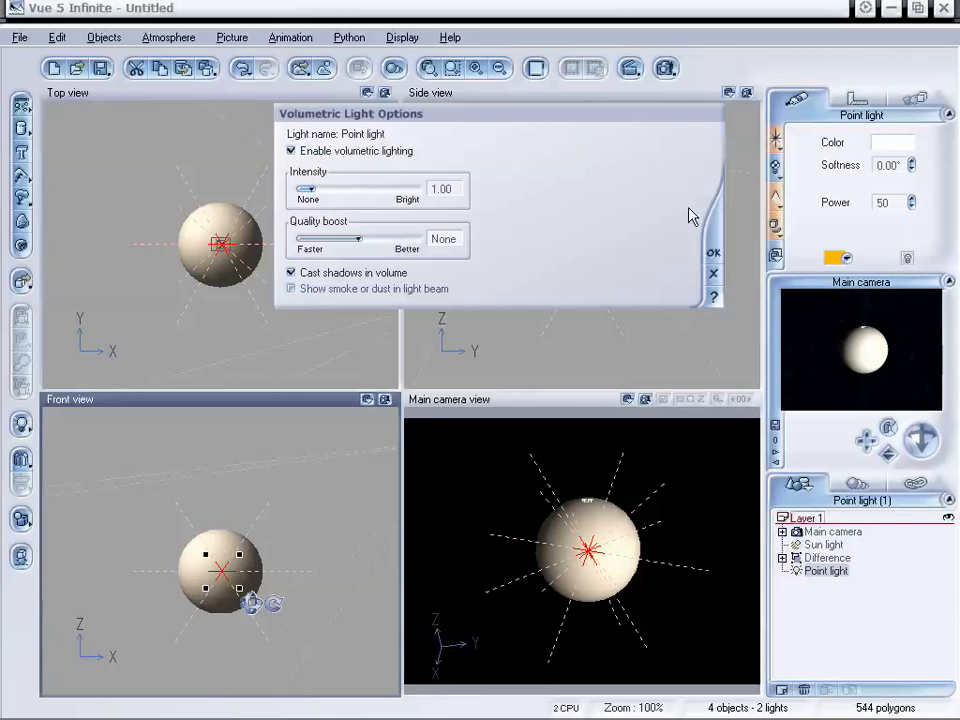
{"action": "left_click_drag", "start_coordinate": [304, 188], "coordinate": [401, 191]}
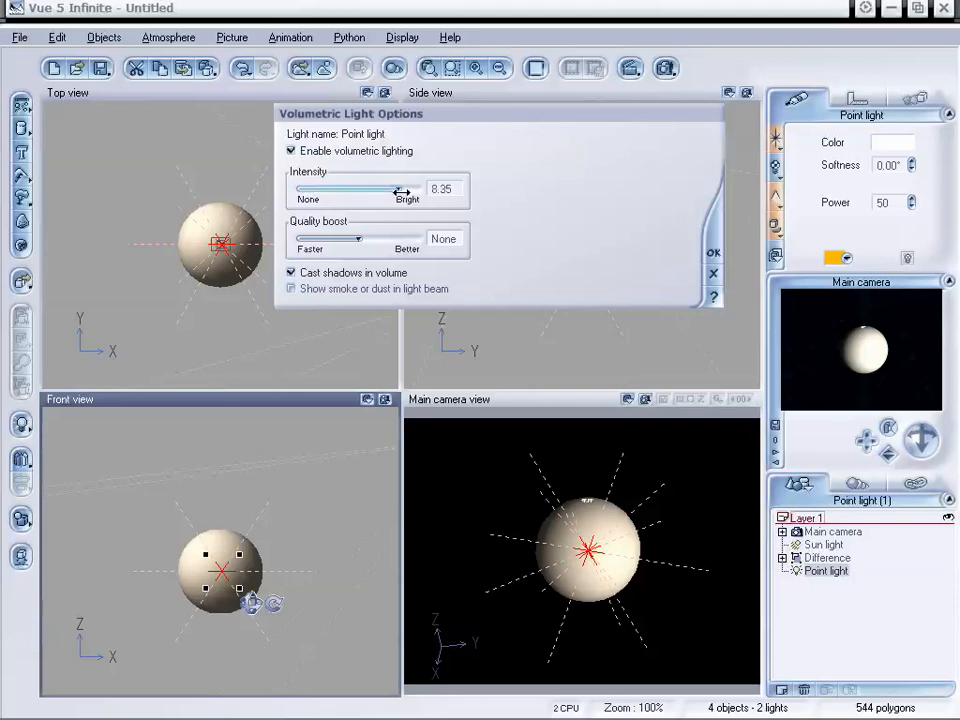
{"action": "left_click", "coordinate": [713, 256]}
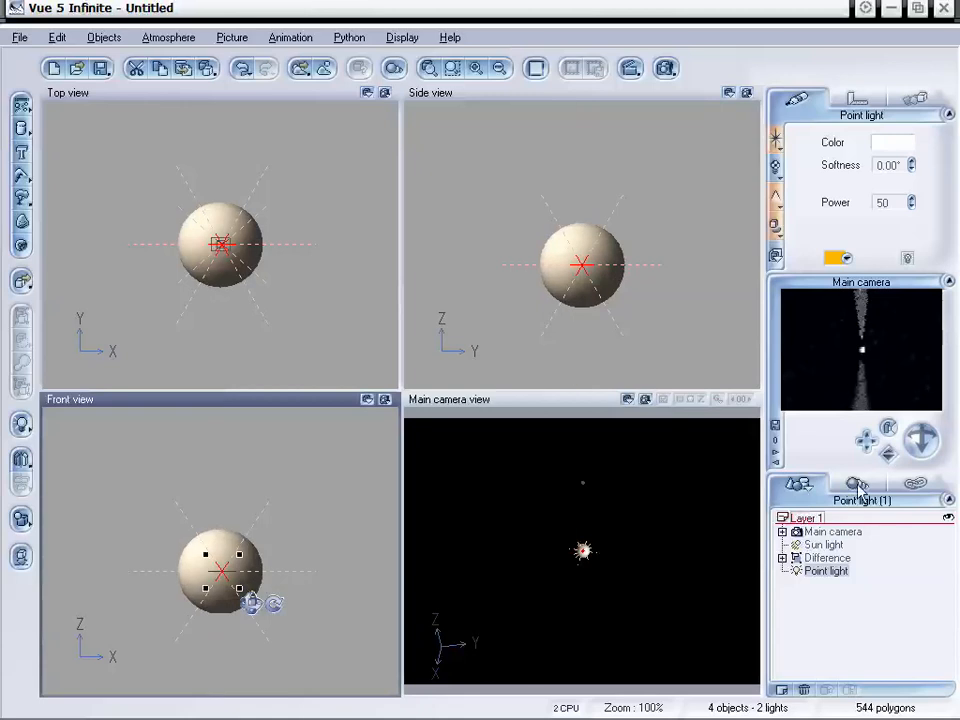
Apply the Flat black material from the Basic collection to the whole Difference object
{"action": "left_click", "coordinate": [812, 546]}
{"action": "left_click", "coordinate": [799, 558]}
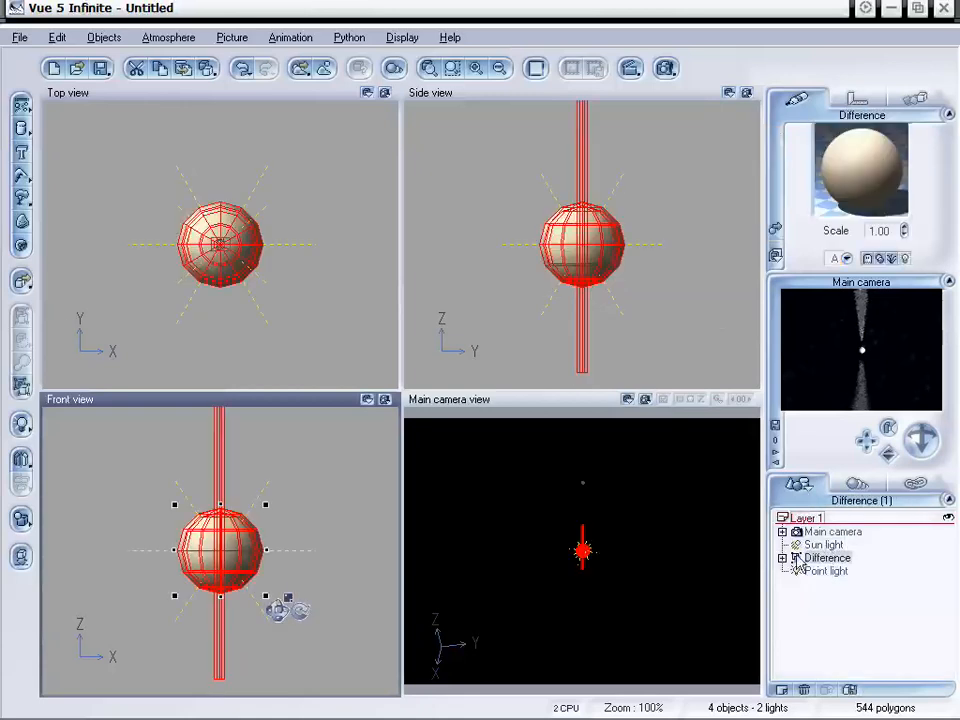
{"action": "left_click", "coordinate": [783, 558]}
{"action": "left_click", "coordinate": [832, 571]}
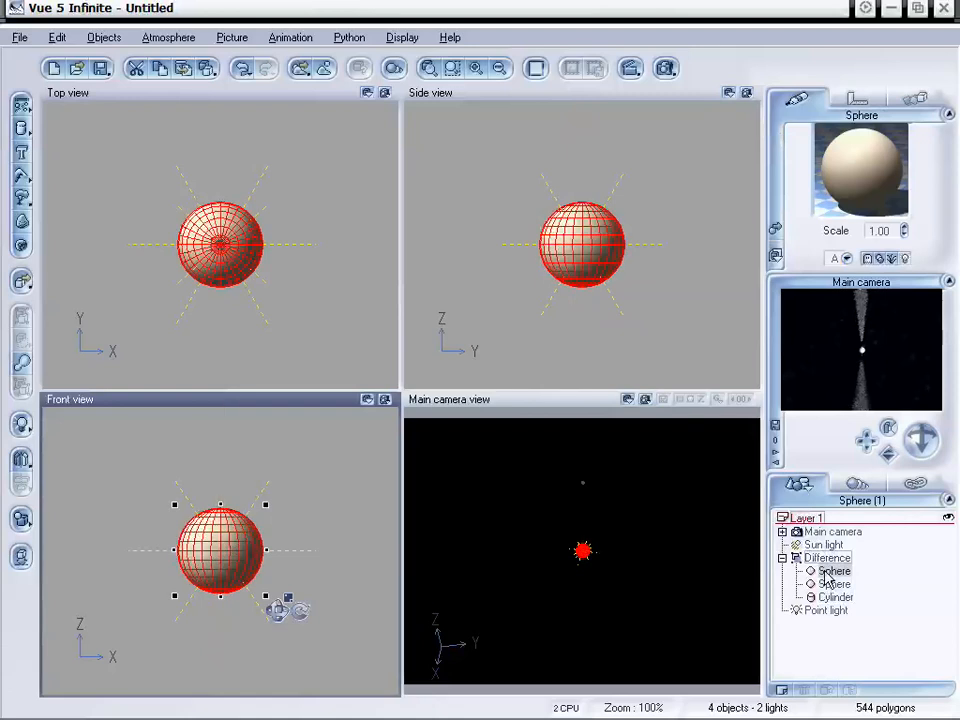
{"action": "left_click", "coordinate": [826, 558]}
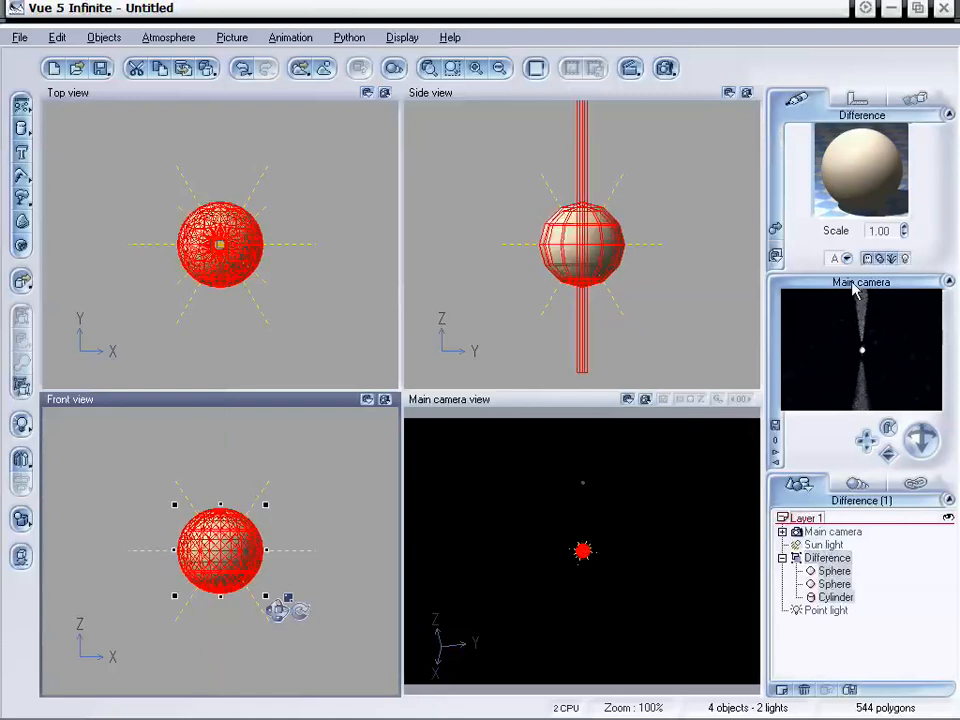
{"action": "double_click", "coordinate": [855, 180]}
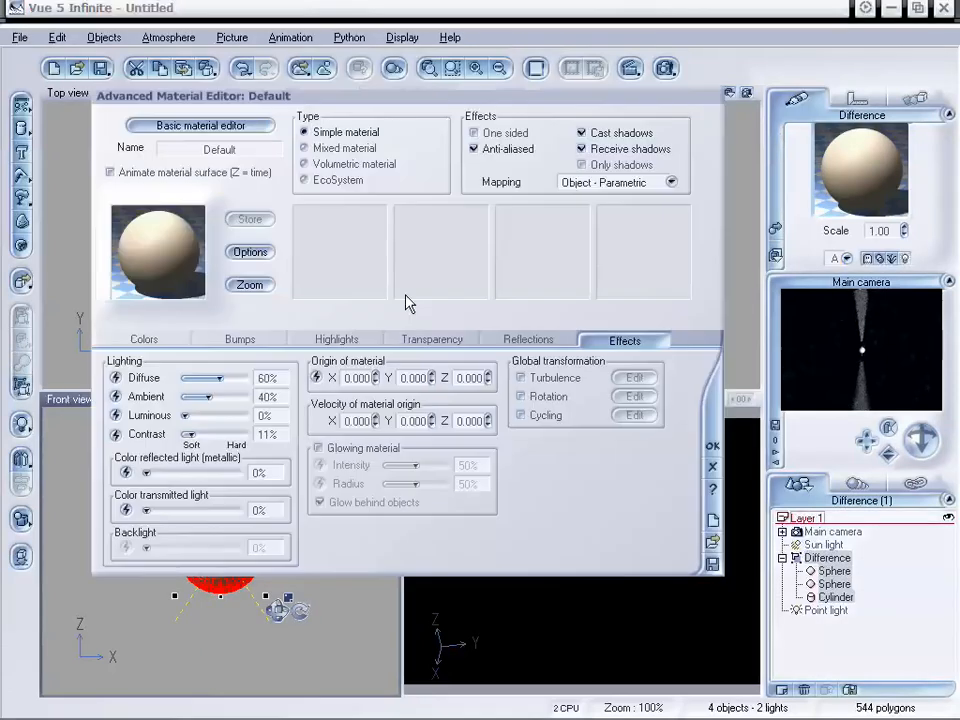
{"action": "left_click", "coordinate": [713, 467]}
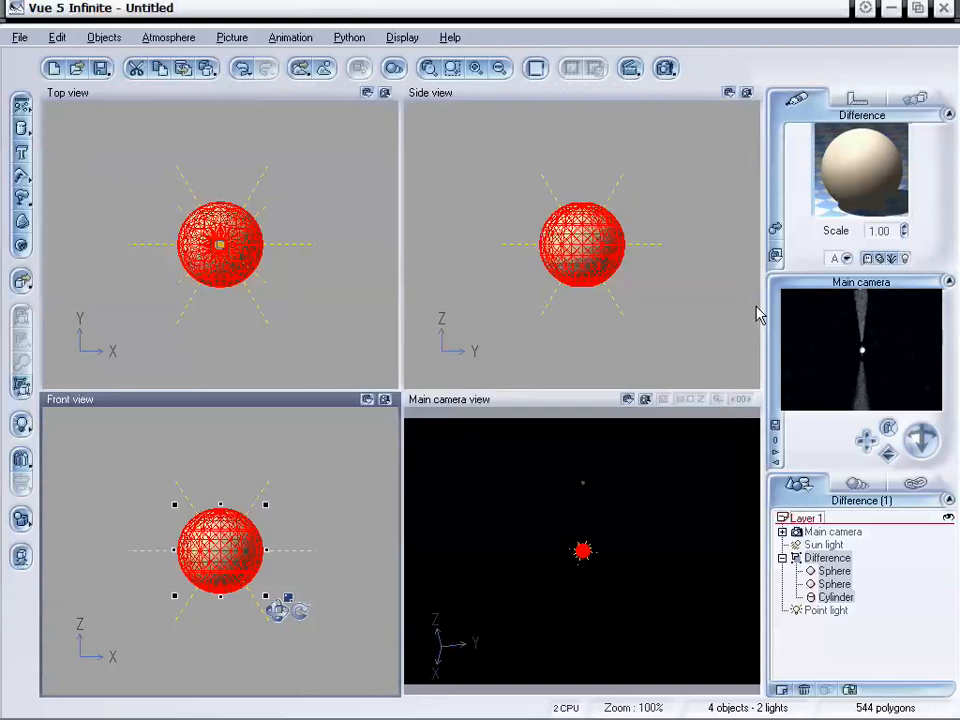
{"action": "left_click", "coordinate": [777, 231]}
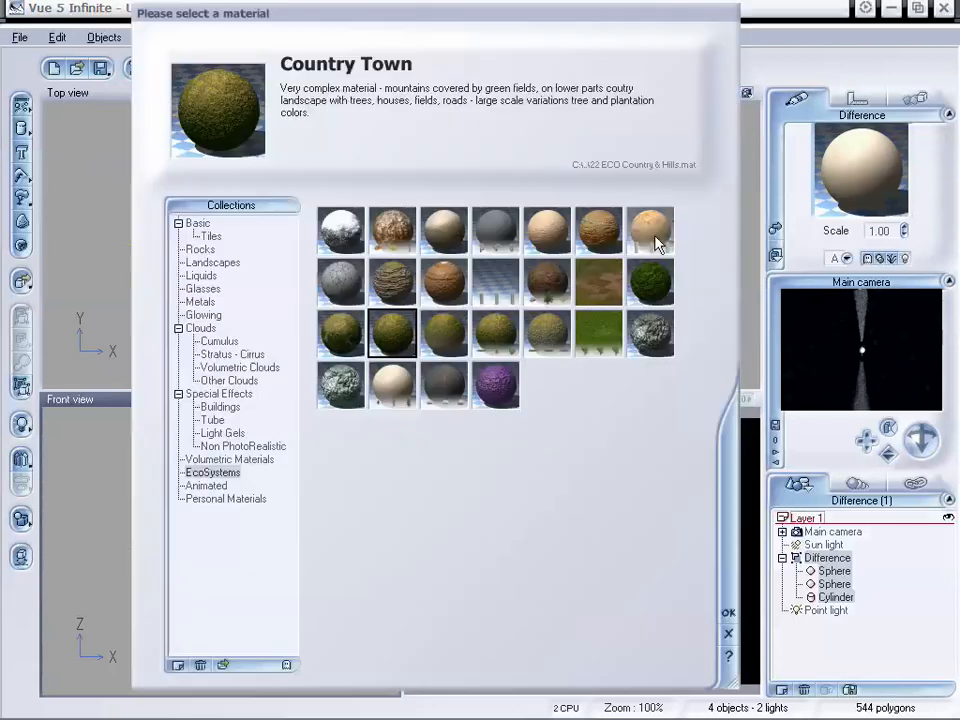
{"action": "left_click", "coordinate": [197, 223]}
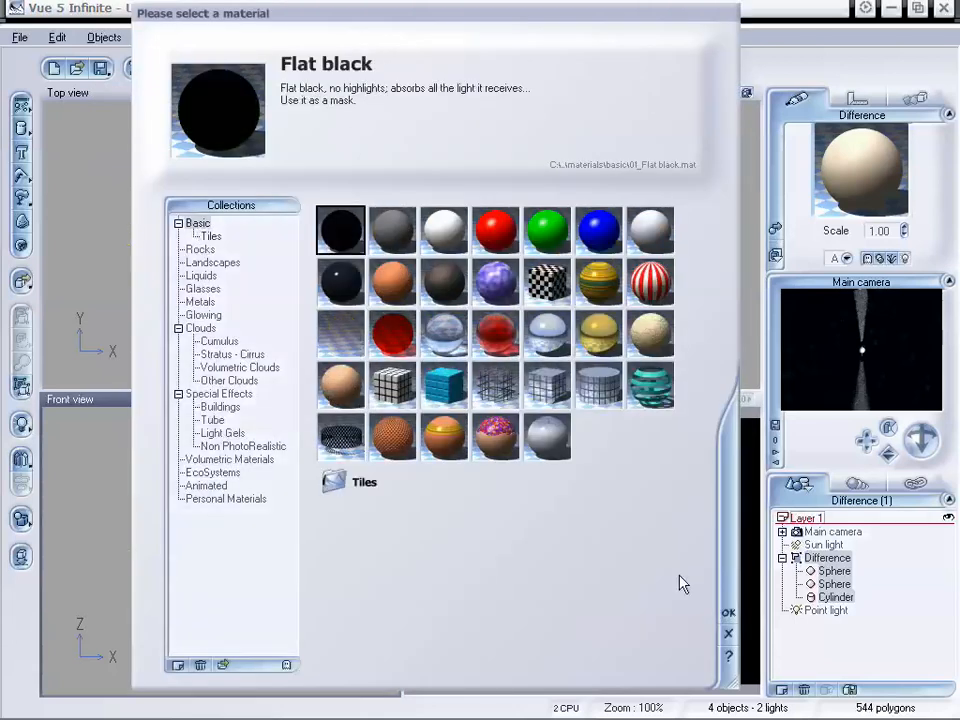
{"action": "left_click", "coordinate": [728, 612]}
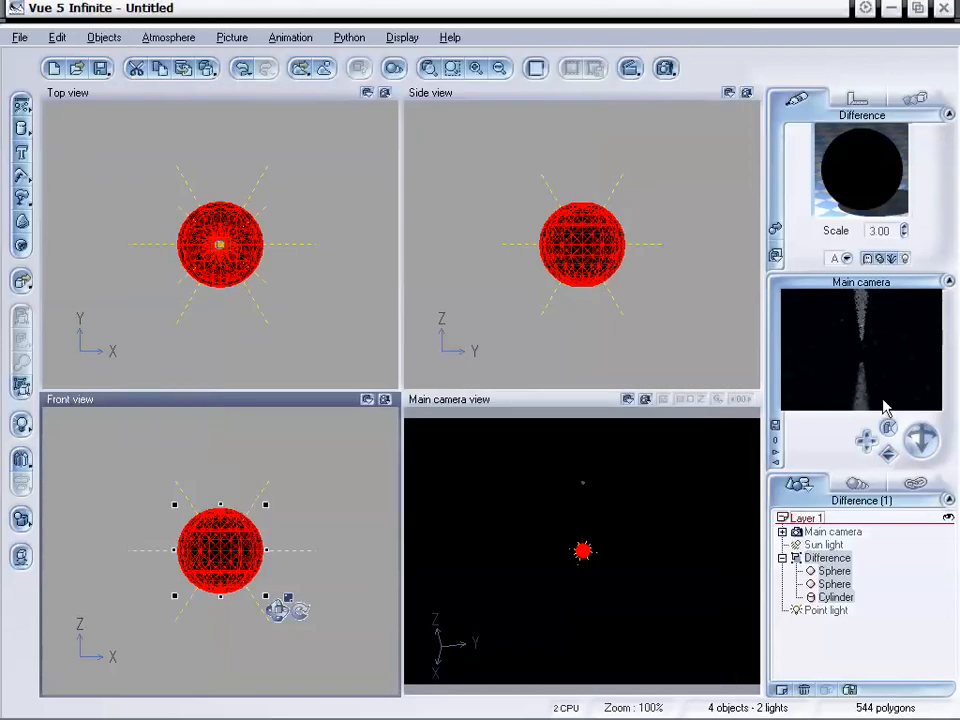
Bring the main camera closer to the hollow sphere and render the scene in the main camera view
{"action": "left_click_drag", "start_coordinate": [888, 453], "coordinate": [888, 453]}
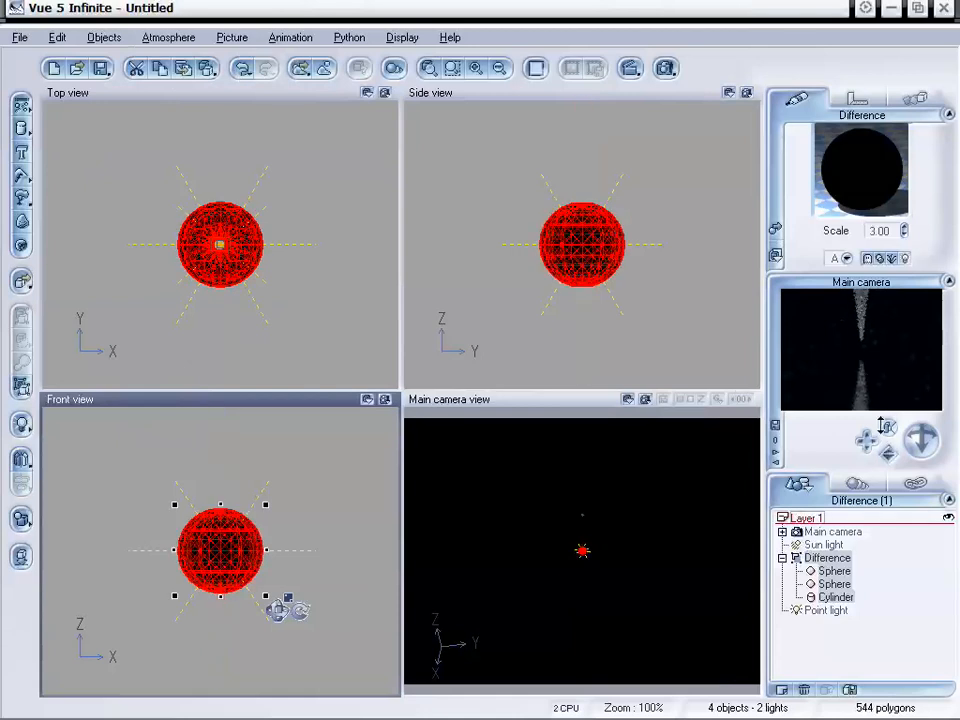
{"action": "left_click_drag", "start_coordinate": [888, 455], "coordinate": [888, 459]}
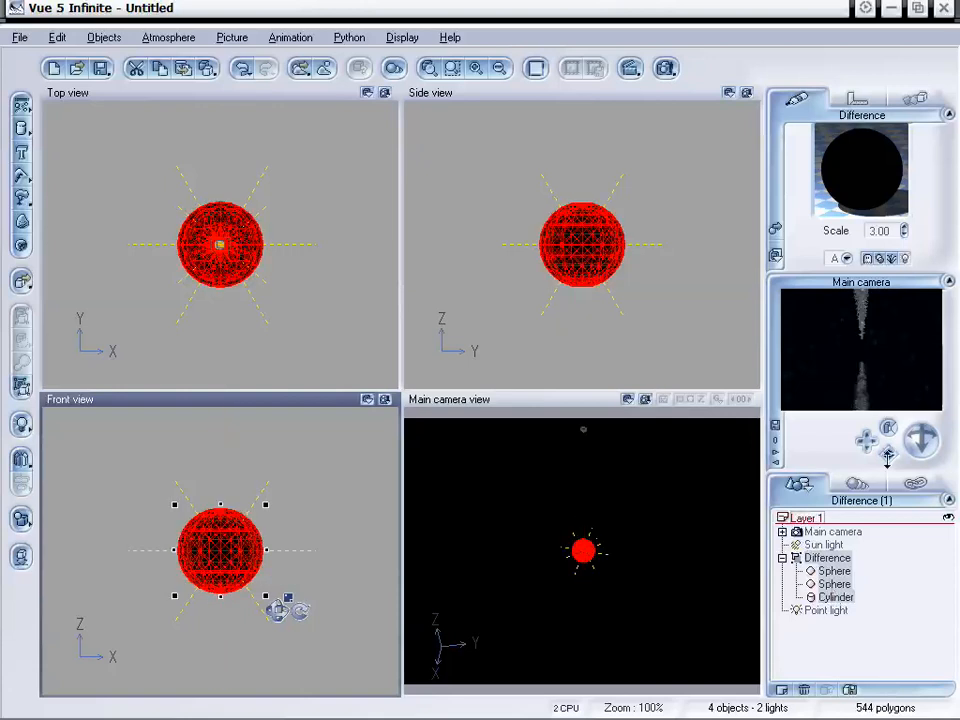
{"action": "left_click_drag", "start_coordinate": [888, 457], "coordinate": [888, 457]}
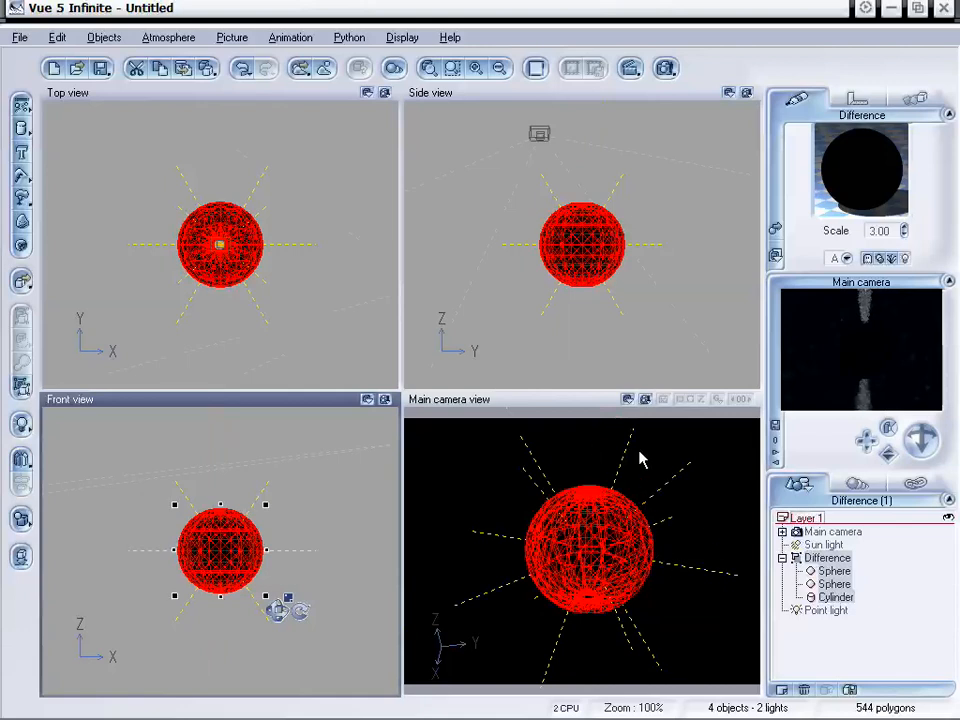
{"action": "left_click", "coordinate": [665, 68]}
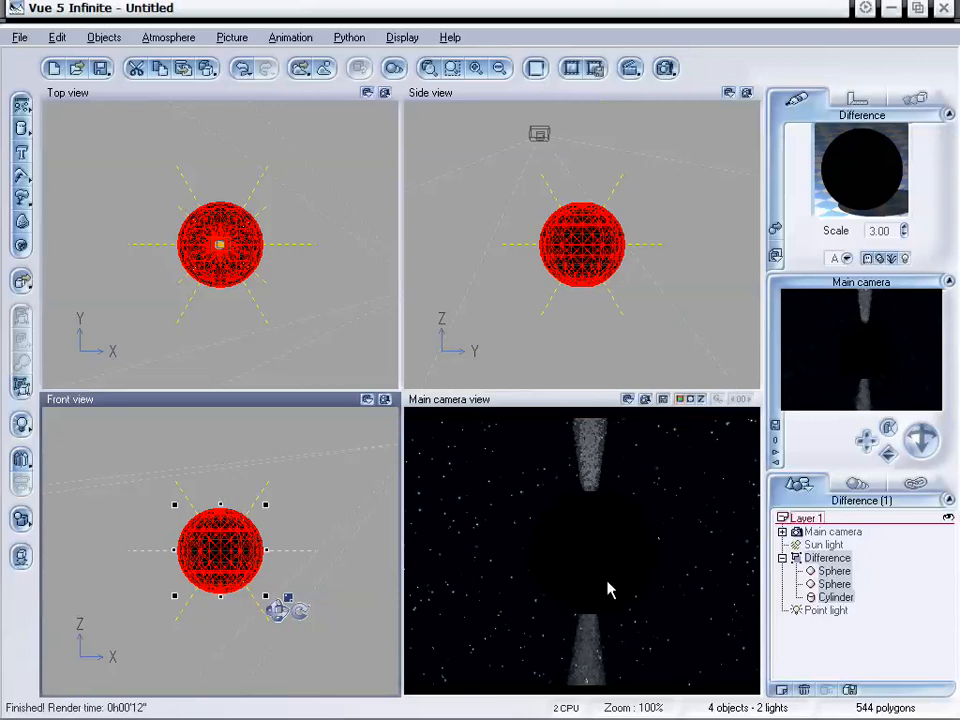
{"action": "left_click", "coordinate": [624, 505]}
Set the render options to Broadcast quality with the render sent to the screen
{"action": "left_click", "coordinate": [665, 67]}
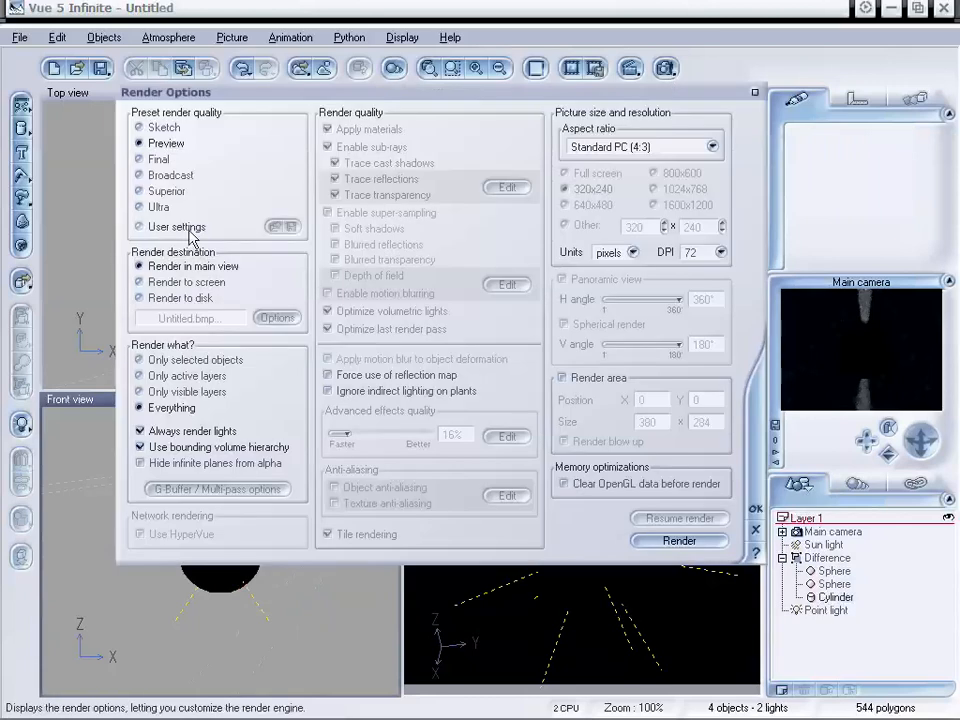
{"action": "left_click", "coordinate": [170, 176]}
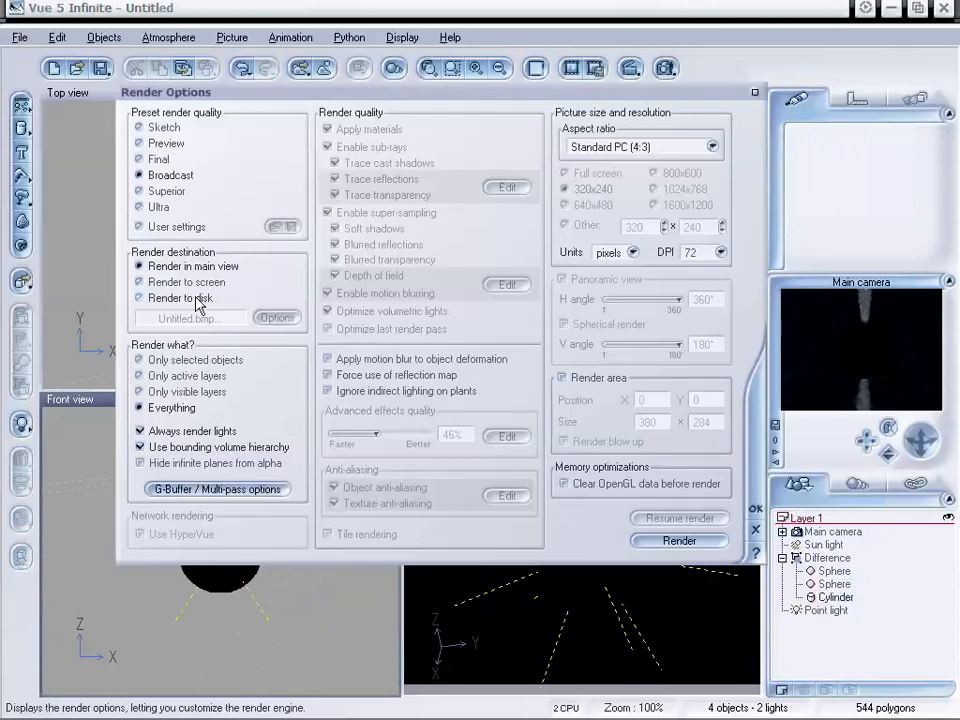
{"action": "left_click", "coordinate": [160, 282]}
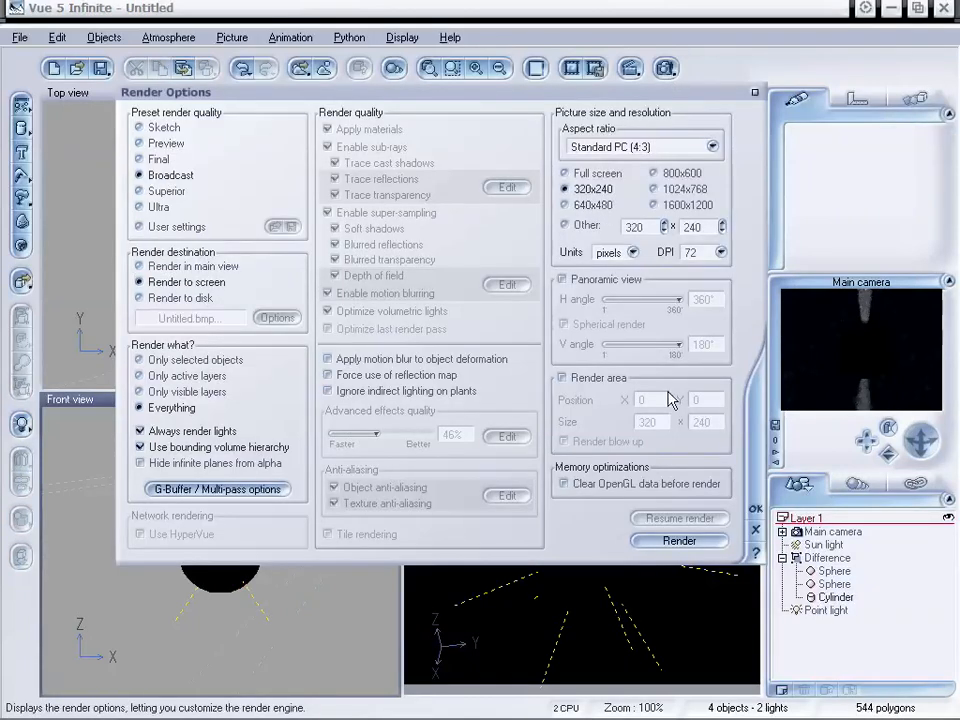
{"action": "left_click", "coordinate": [757, 513]}
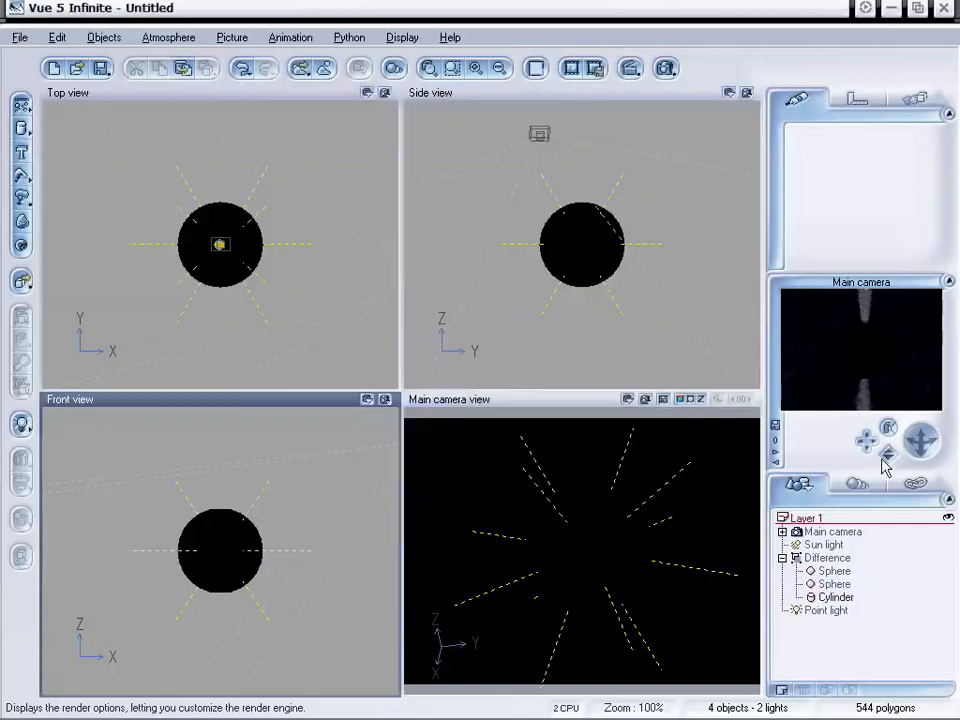
Reposition the main camera to frame the sphere's upper light beam, render the scene to the screen, and close the result
{"action": "left_click_drag", "start_coordinate": [888, 454], "coordinate": [855, 428]}
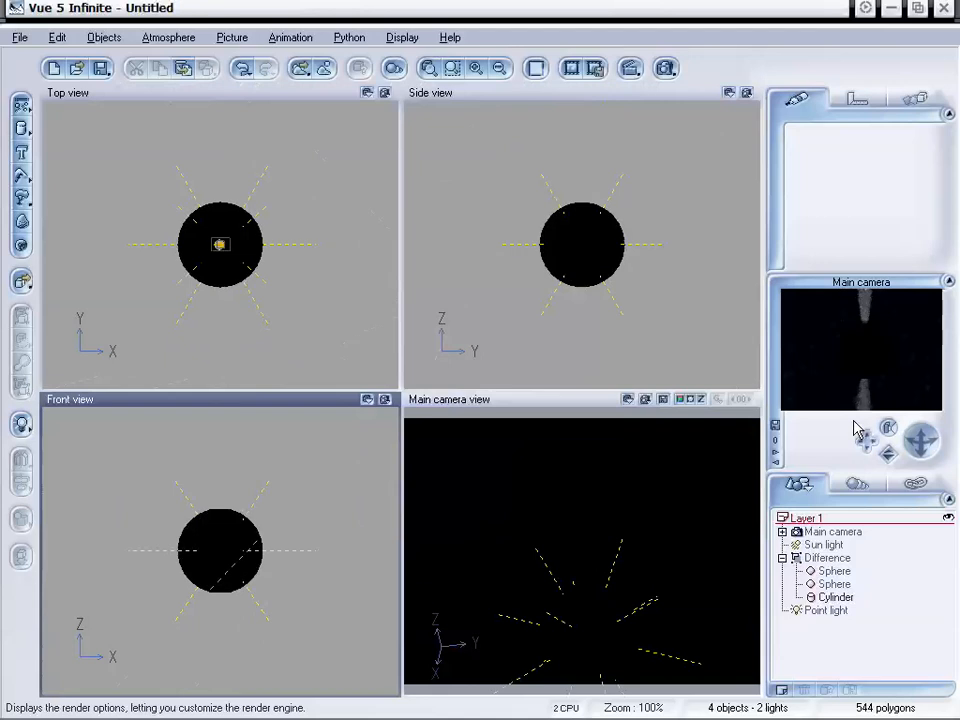
{"action": "left_click", "coordinate": [666, 68]}
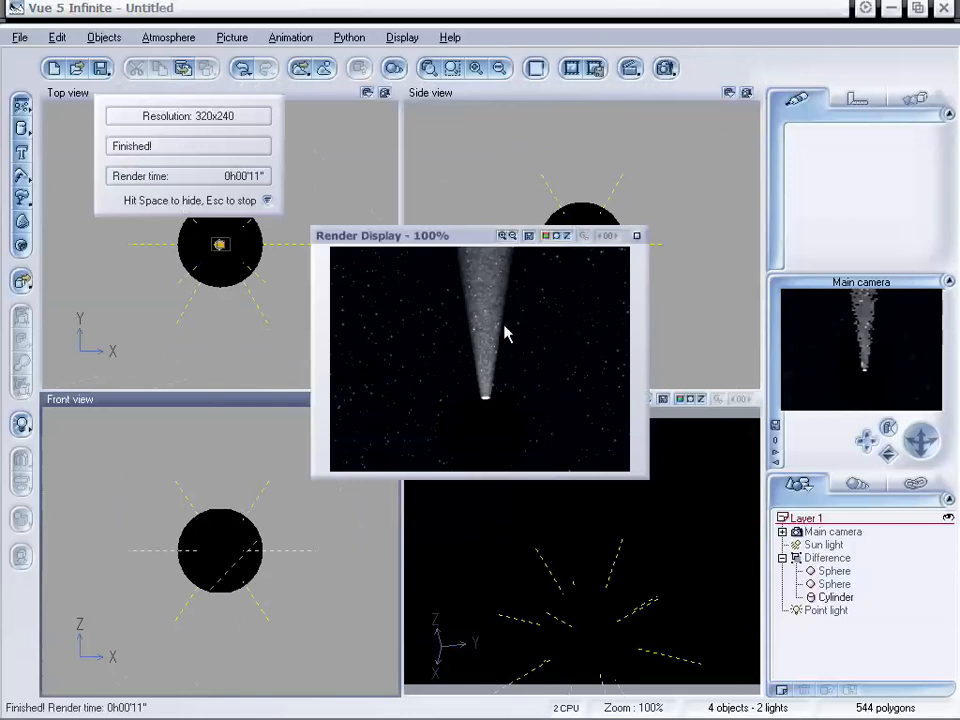
{"action": "left_click", "coordinate": [636, 235]}
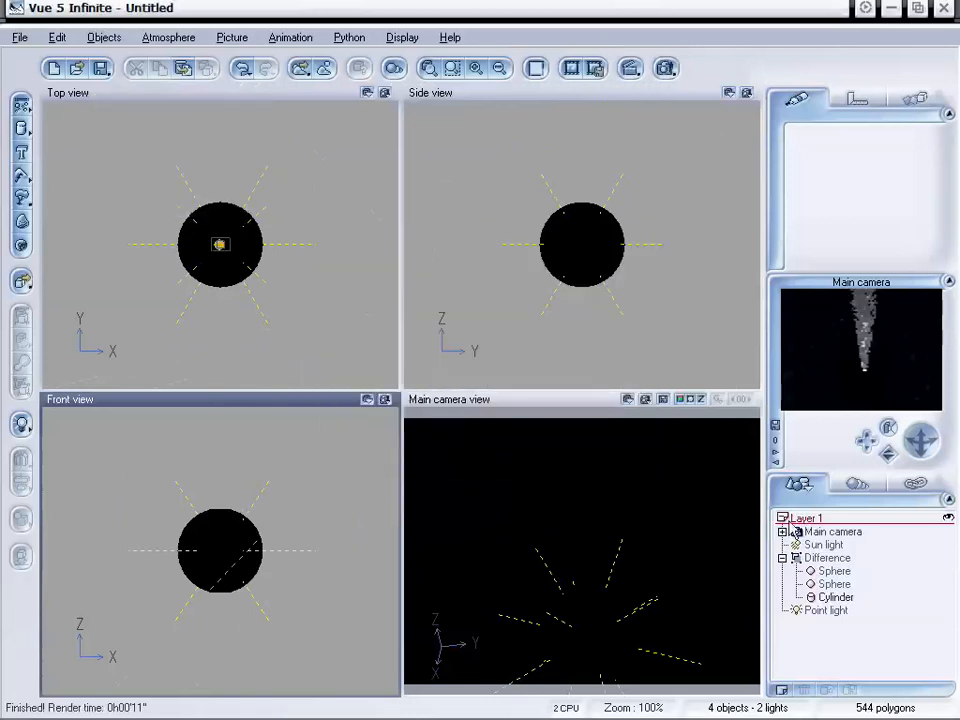
Raise the volumetric quality boost of the point light to 1.27
{"action": "left_click", "coordinate": [826, 610]}
{"action": "left_click", "coordinate": [787, 232]}
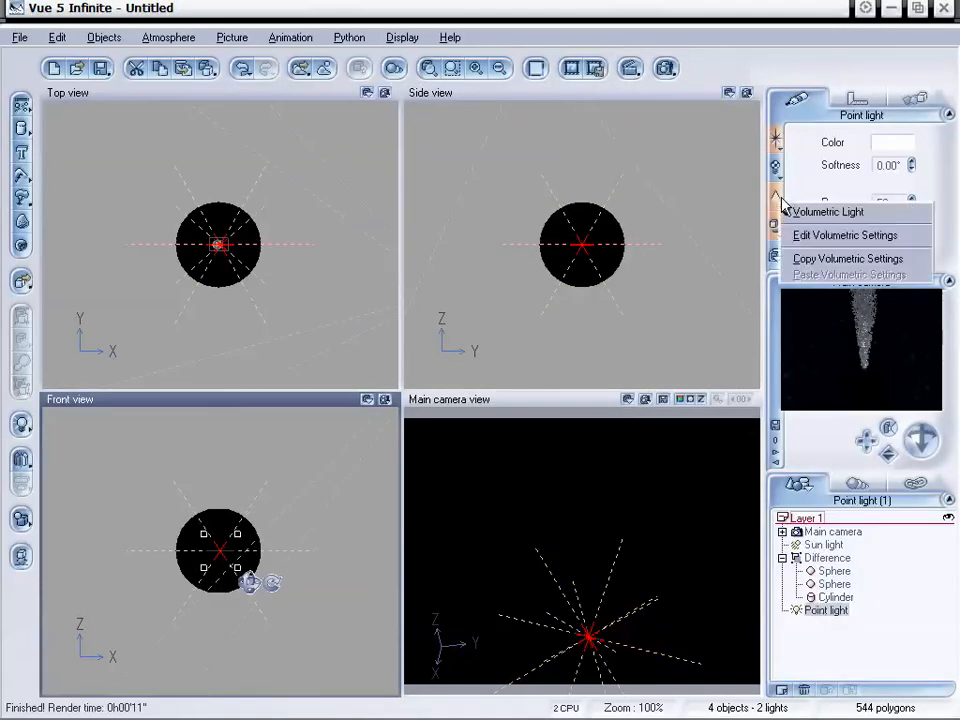
{"action": "left_click", "coordinate": [810, 234]}
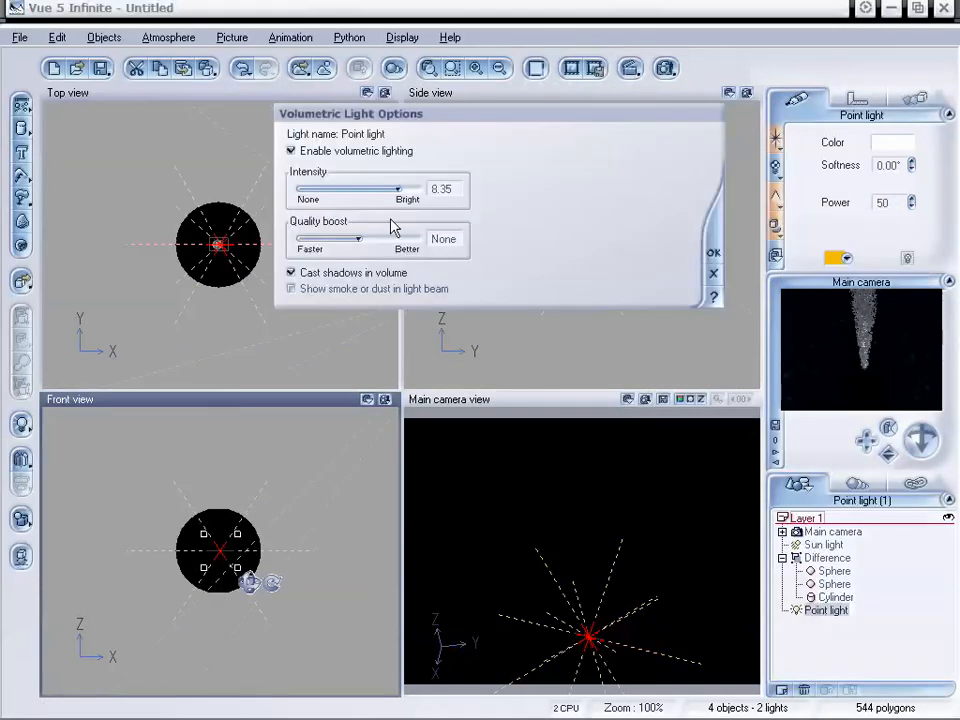
{"action": "left_click_drag", "start_coordinate": [360, 240], "coordinate": [372, 240]}
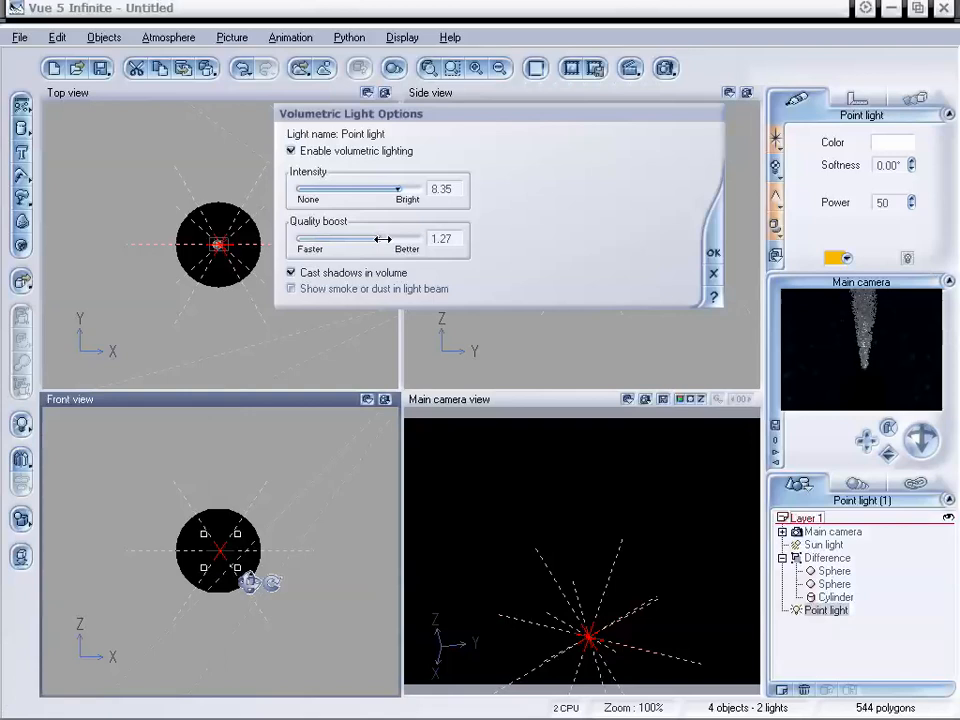
{"action": "left_click", "coordinate": [713, 252]}
Compare the Ultra, Broadcast and Final preset render qualities in the render options
{"action": "left_click", "coordinate": [665, 67]}
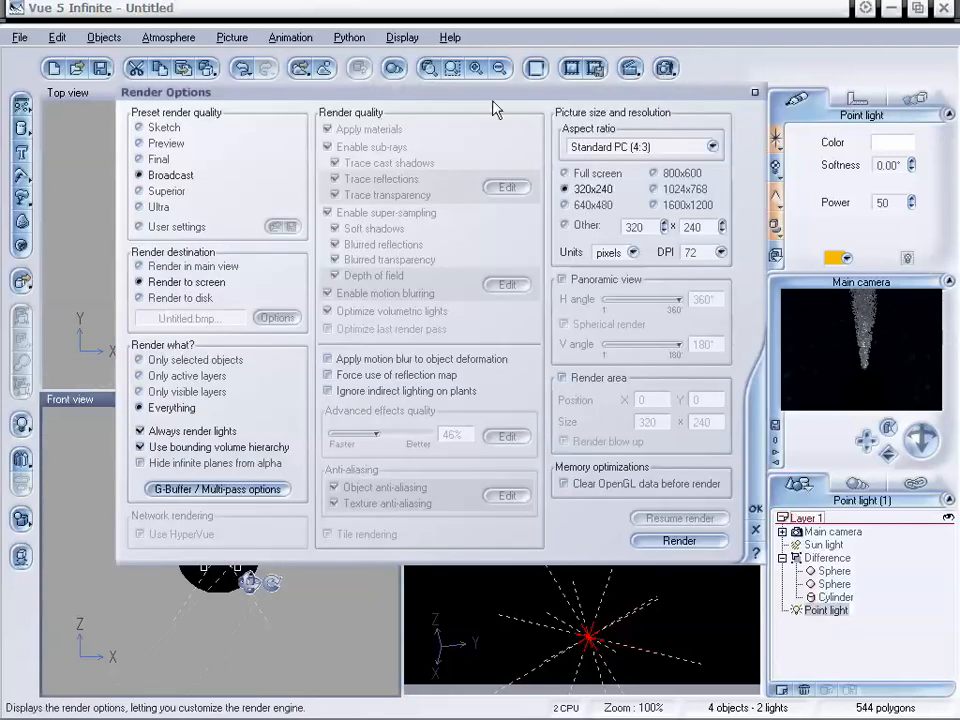
{"action": "left_click", "coordinate": [157, 208]}
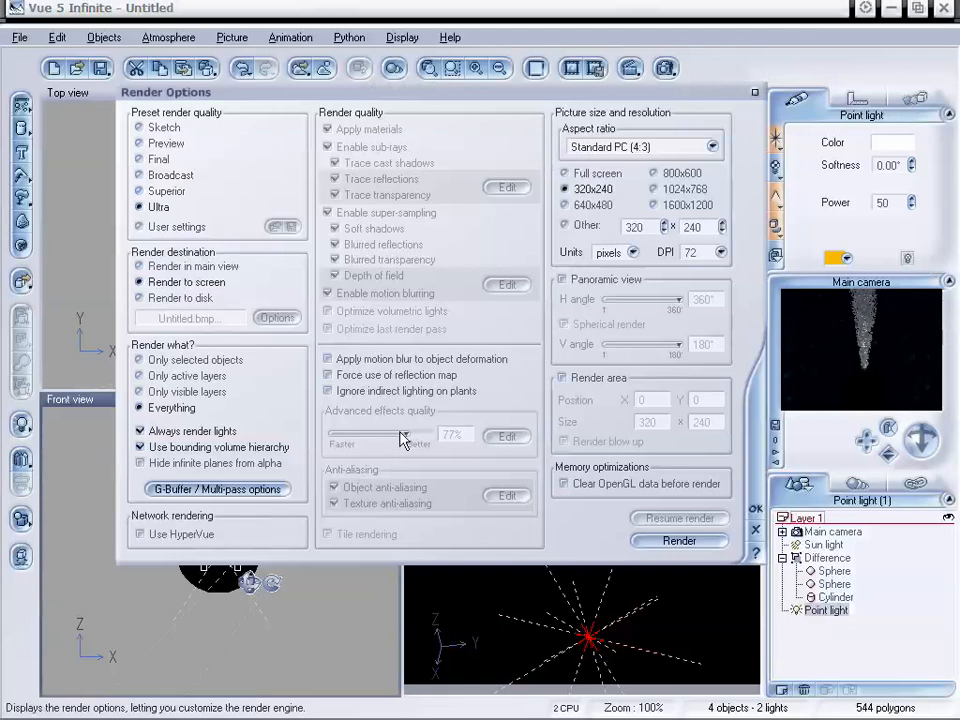
{"action": "left_click", "coordinate": [166, 177]}
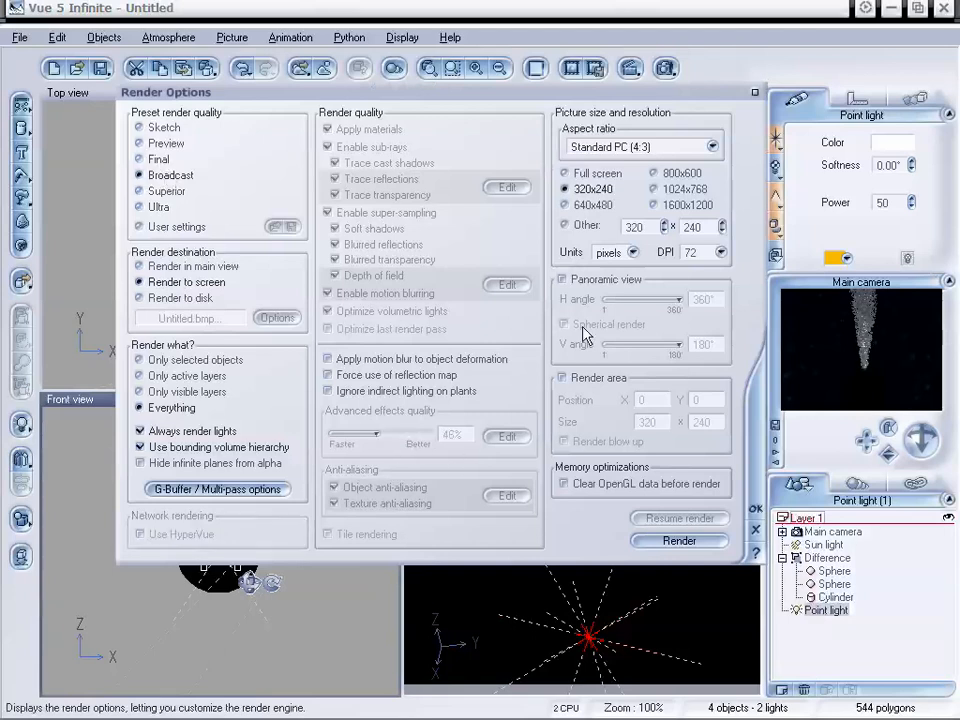
{"action": "left_click", "coordinate": [158, 208]}
{"action": "left_click", "coordinate": [156, 147]}
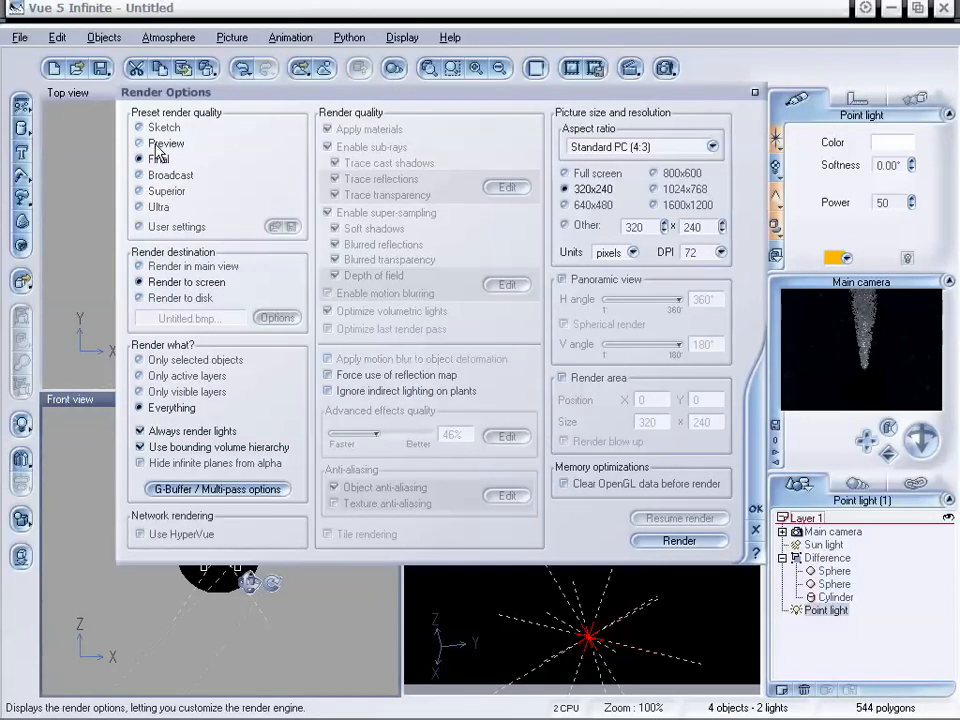
{"action": "left_click", "coordinate": [156, 158]}
Try user-defined render settings with 53% advanced effects quality, inspect the custom advanced effects settings, and discard the changes
{"action": "left_click", "coordinate": [150, 227]}
{"action": "mouse_move", "coordinate": [376, 434]}
{"action": "left_mouse_down"}
{"action": "mouse_move", "coordinate": [398, 435]}
{"action": "mouse_move", "coordinate": [382, 435]}
{"action": "left_mouse_up"}
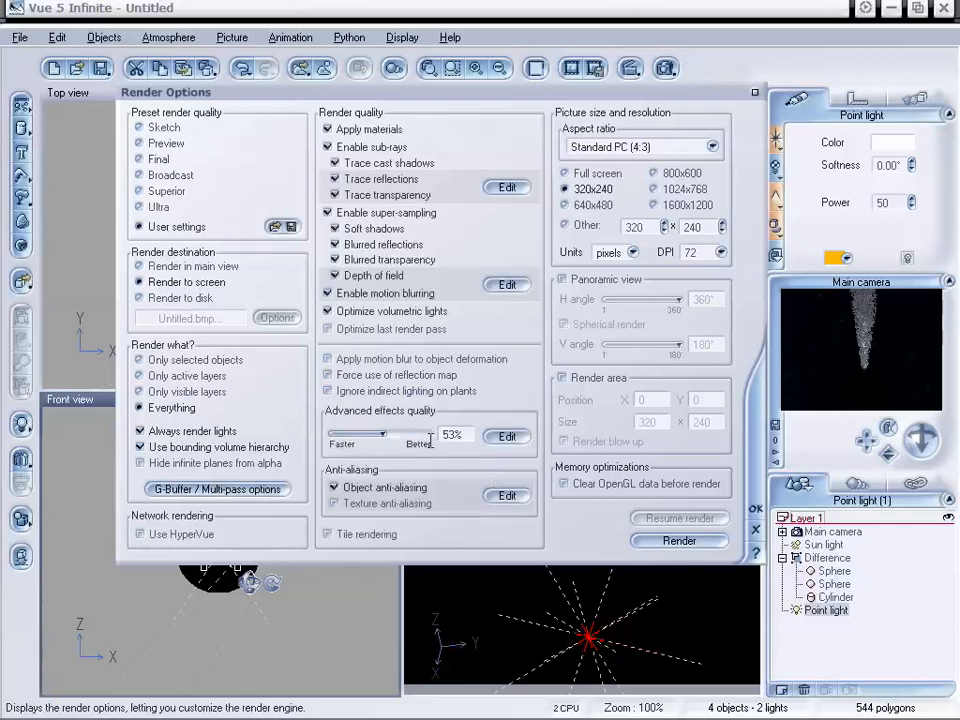
{"action": "left_click", "coordinate": [505, 437]}
{"action": "left_click_drag", "start_coordinate": [265, 98], "coordinate": [300, 104]}
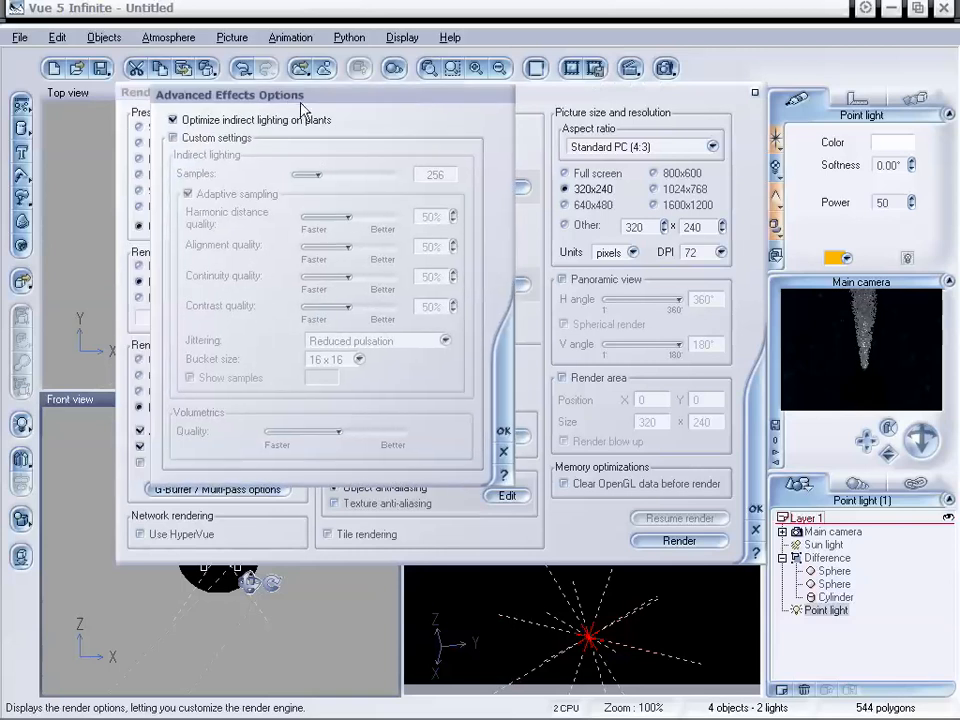
{"action": "left_click", "coordinate": [173, 137]}
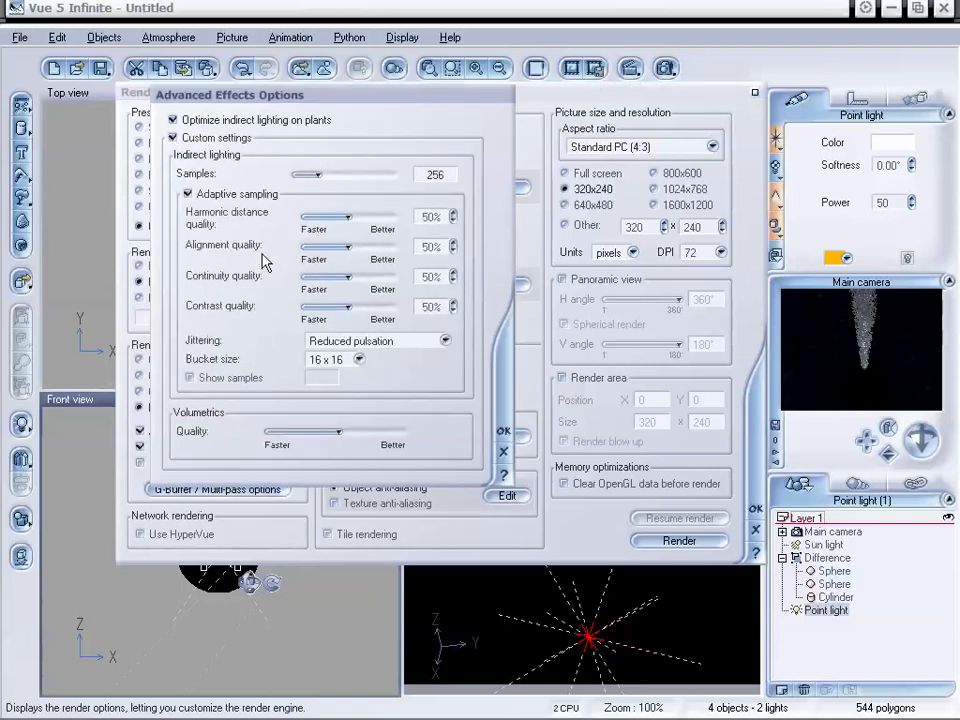
{"action": "left_click", "coordinate": [173, 137]}
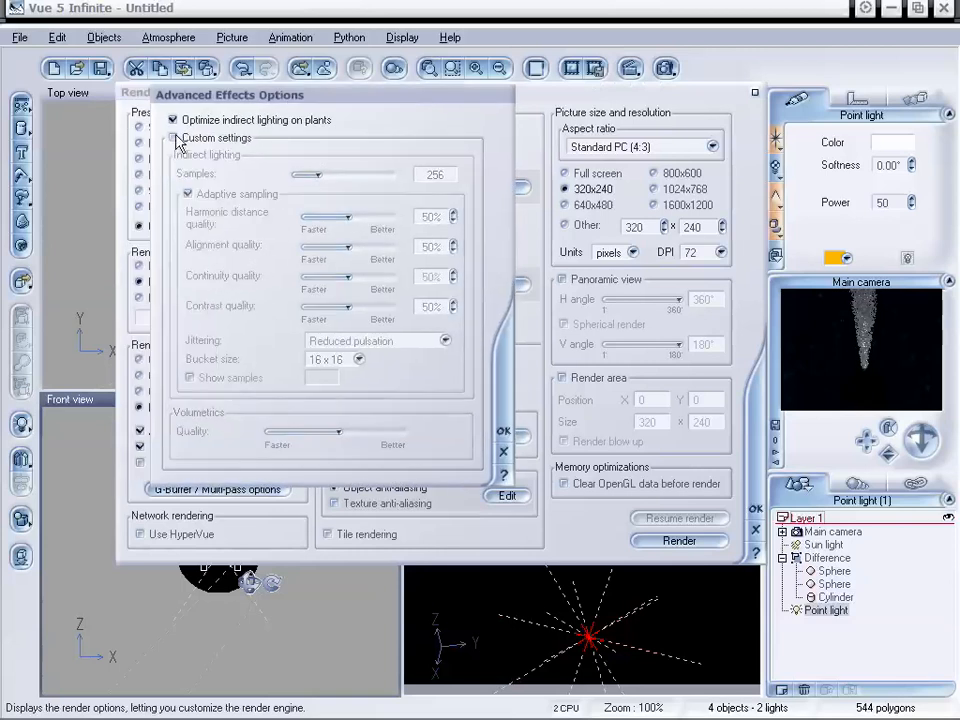
{"action": "left_click", "coordinate": [503, 451]}
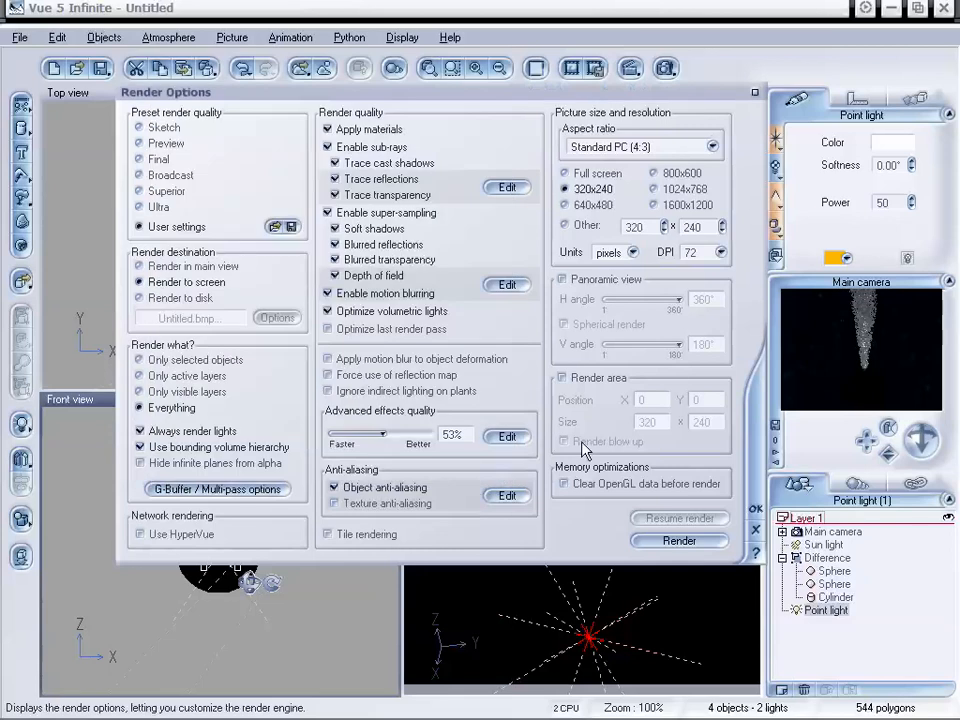
{"action": "left_click", "coordinate": [755, 531]}
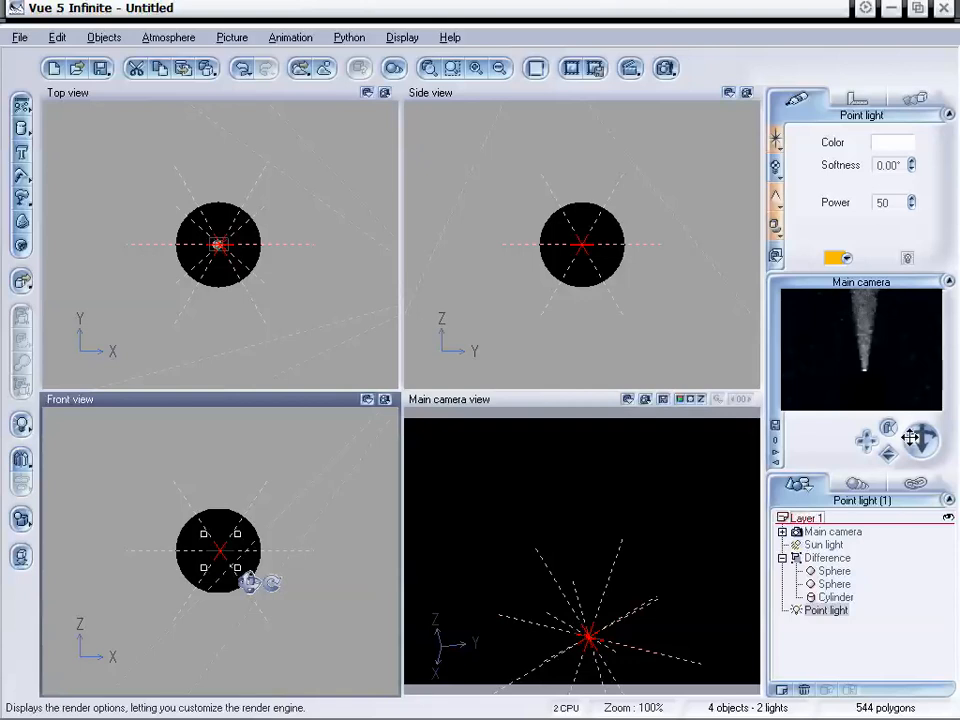
Move the main camera back from the sphere until both light beams fit in the frame
{"action": "left_click_drag", "start_coordinate": [890, 458], "coordinate": [890, 480]}
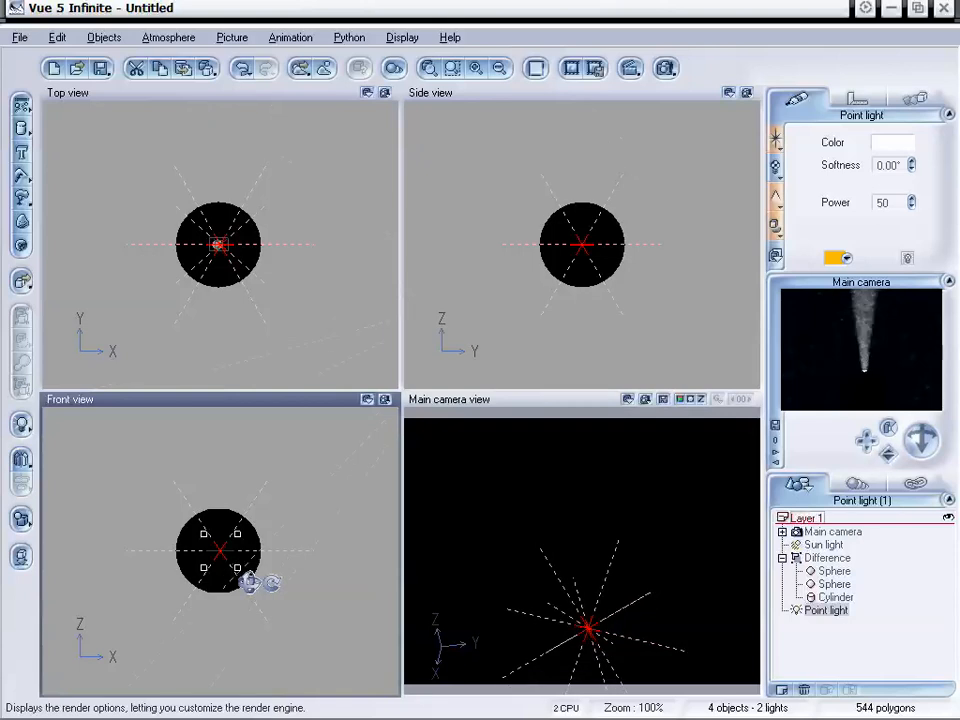
{"action": "left_click_drag", "start_coordinate": [889, 455], "coordinate": [889, 490]}
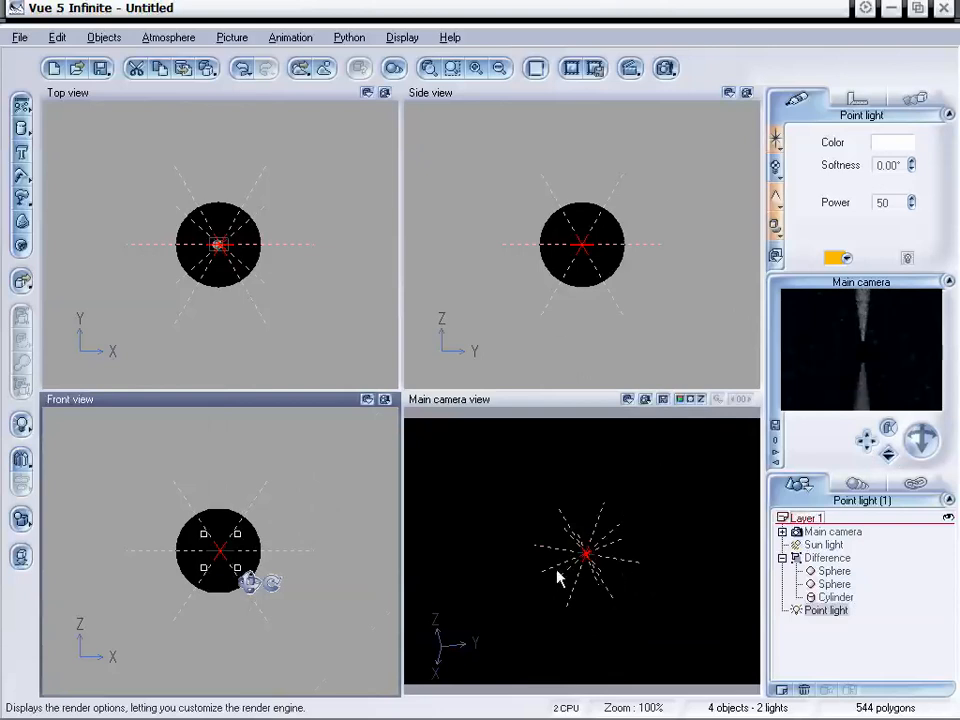
Open the animation timeline for the Cylinder inside the Difference object and stop the Animation Wizard from appearing for new object animations
{"action": "left_click", "coordinate": [830, 597]}
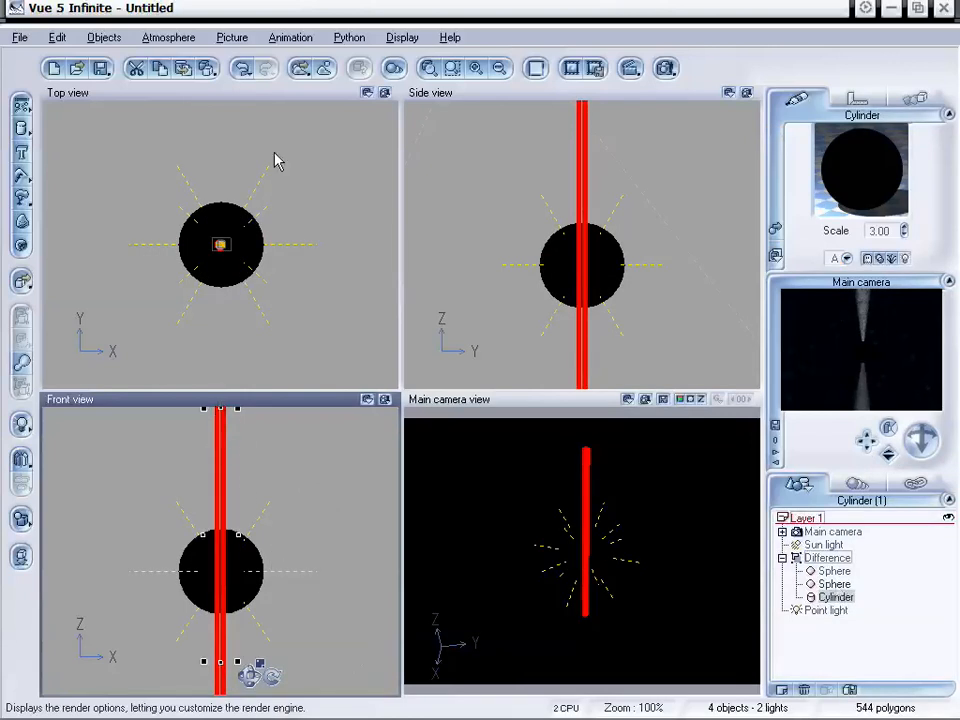
{"action": "left_click", "coordinate": [281, 40]}
{"action": "left_click", "coordinate": [283, 57]}
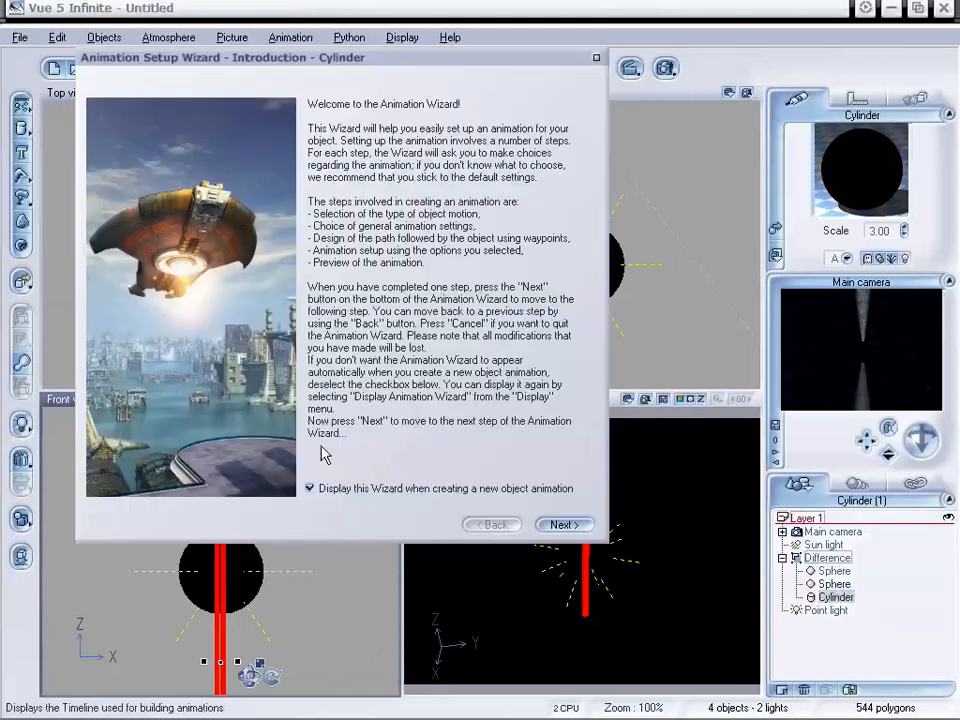
{"action": "left_click", "coordinate": [310, 488]}
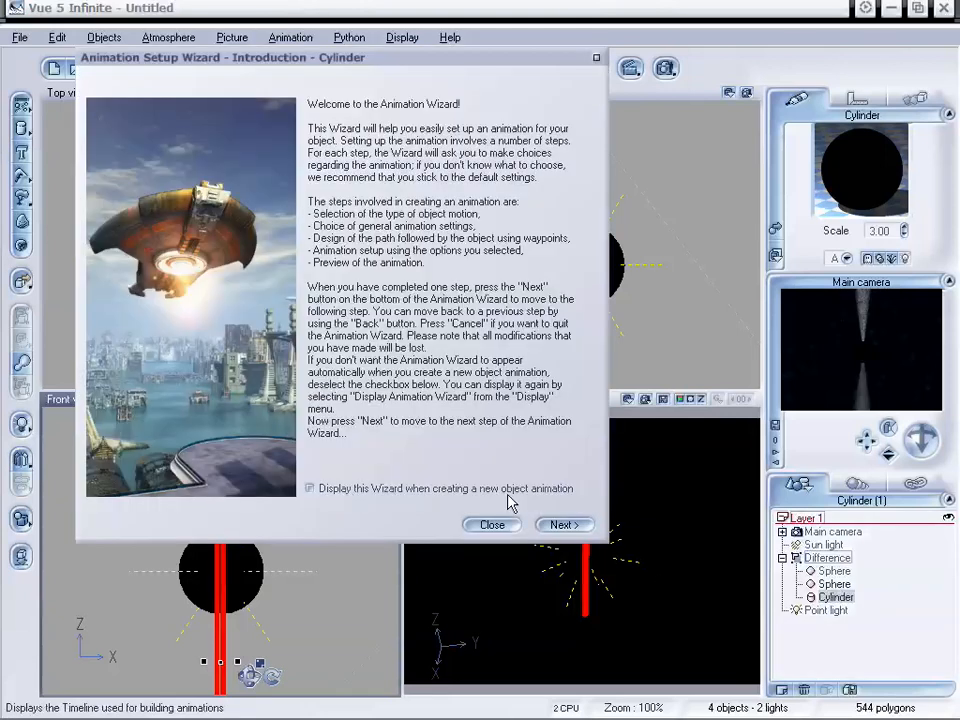
{"action": "left_click", "coordinate": [597, 58]}
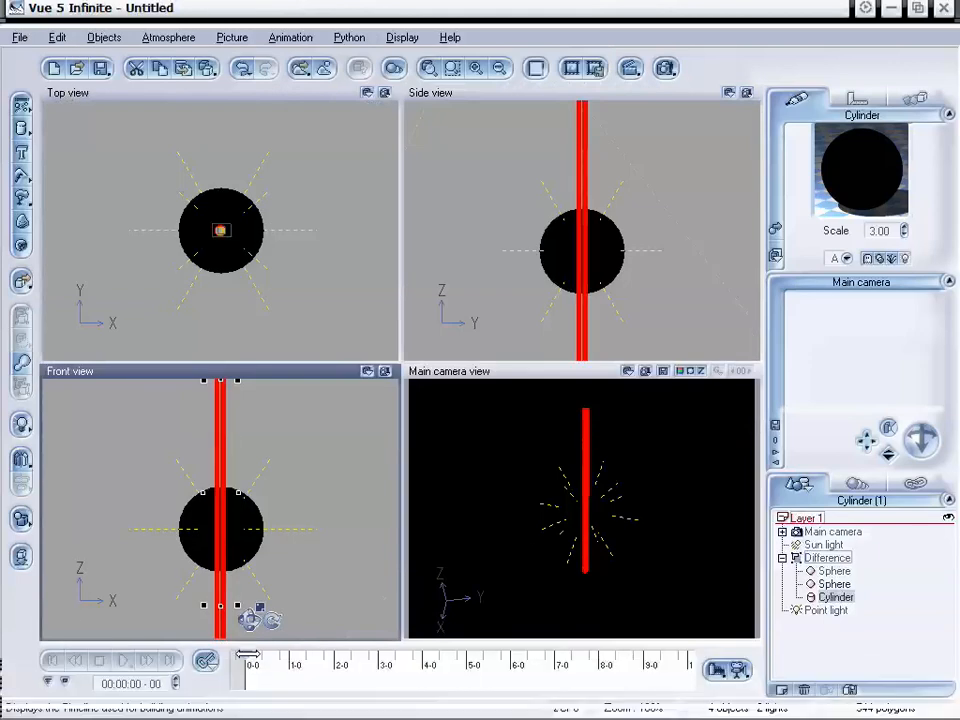
Animate the cylinder's height, shortening it to fit inside the sphere at 0 seconds and stretching it past both poles at 5 seconds
{"action": "left_click_drag", "start_coordinate": [253, 662], "coordinate": [466, 677]}
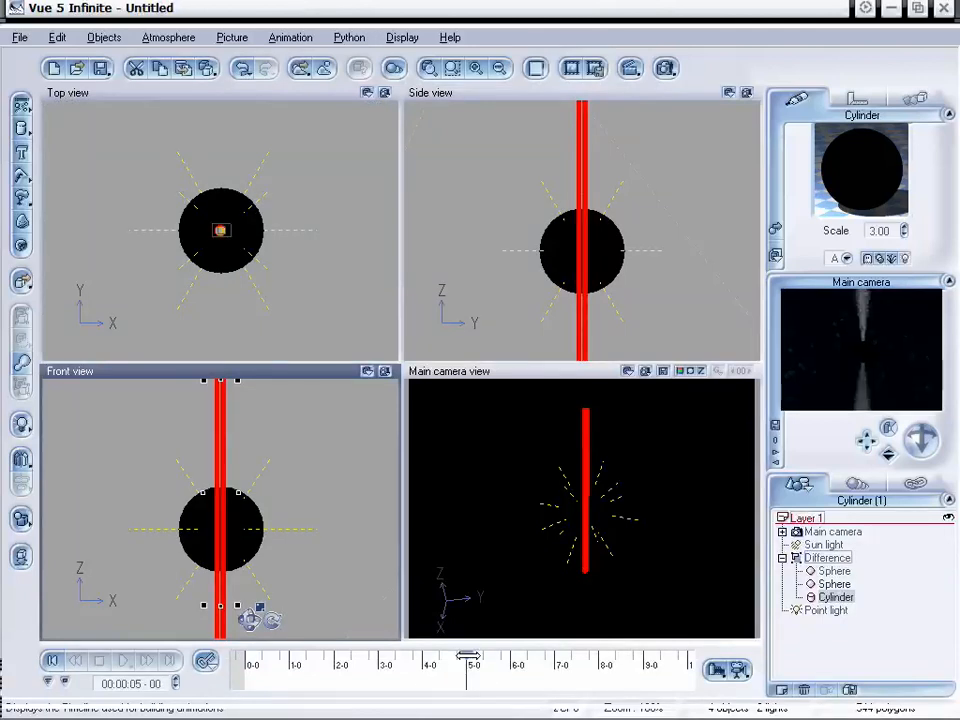
{"action": "left_click_drag", "start_coordinate": [466, 657], "coordinate": [300, 657]}
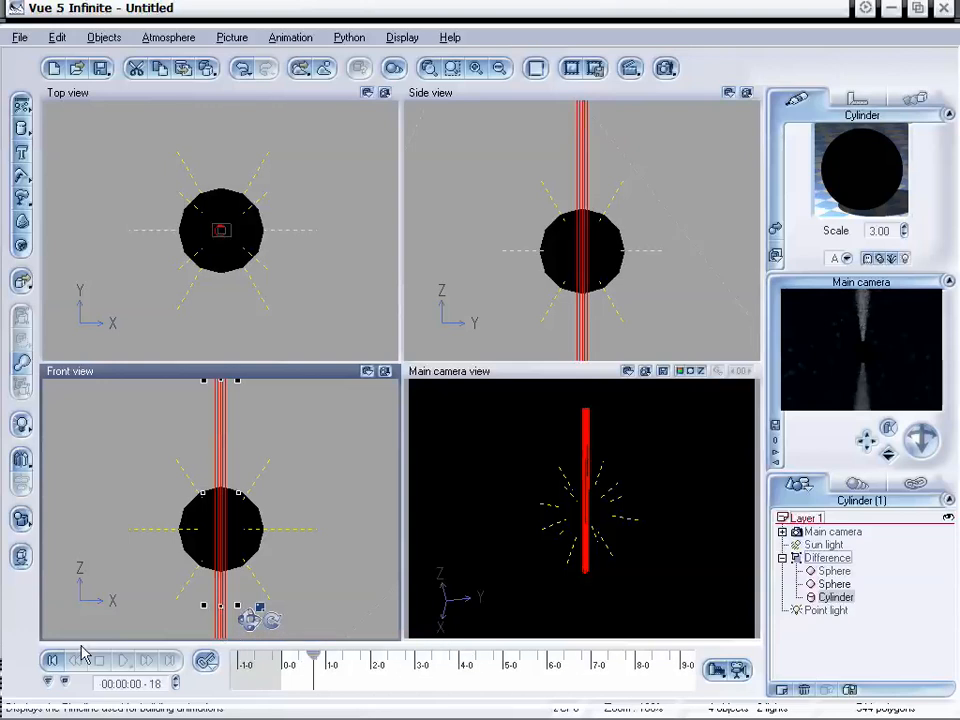
{"action": "left_click", "coordinate": [53, 664]}
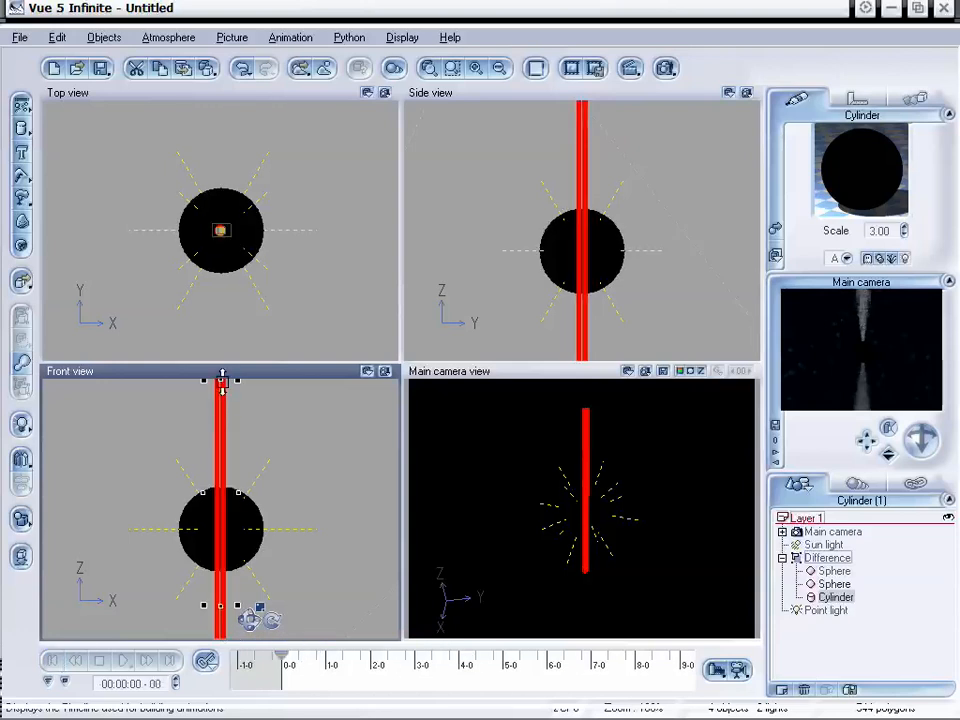
{"action": "left_click_drag", "start_coordinate": [221, 380], "coordinate": [223, 527]}
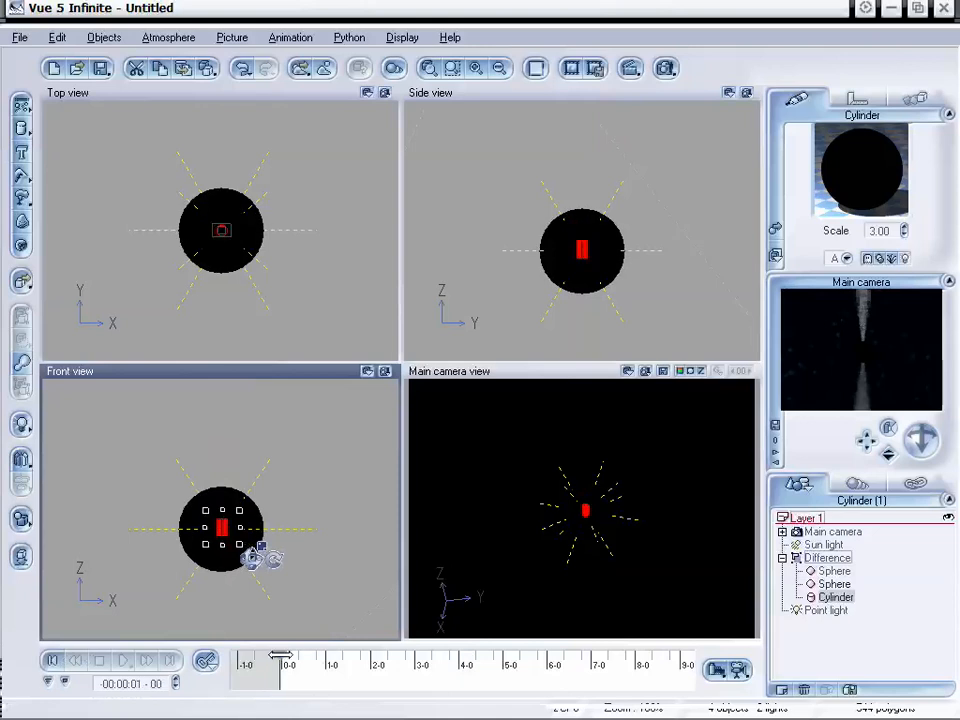
{"action": "left_click_drag", "start_coordinate": [283, 664], "coordinate": [503, 666]}
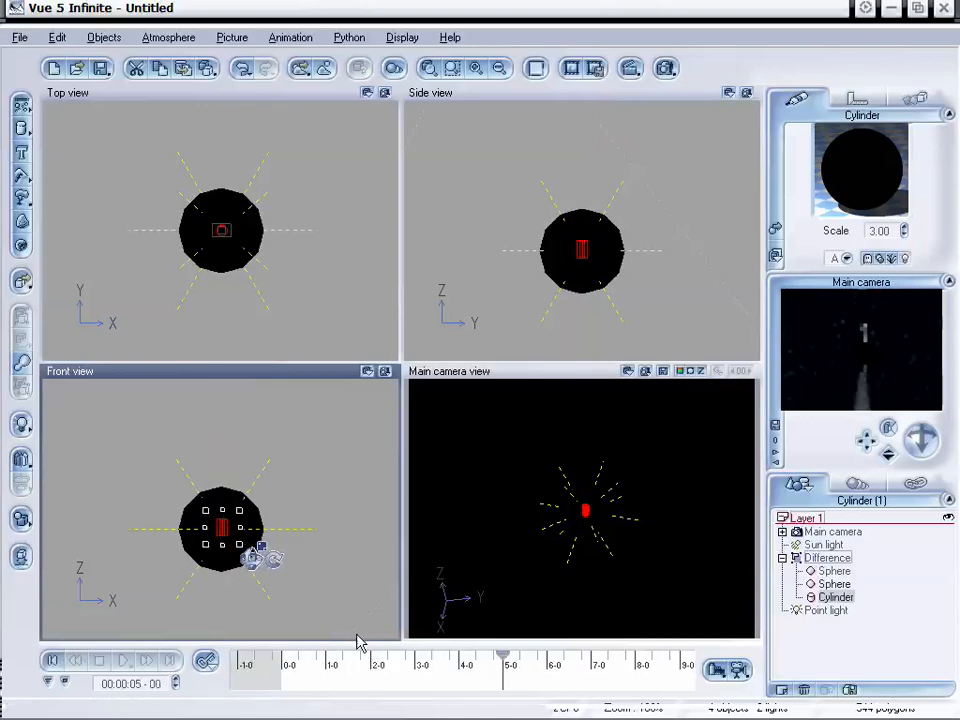
{"action": "left_click_drag", "start_coordinate": [227, 478], "coordinate": [221, 302]}
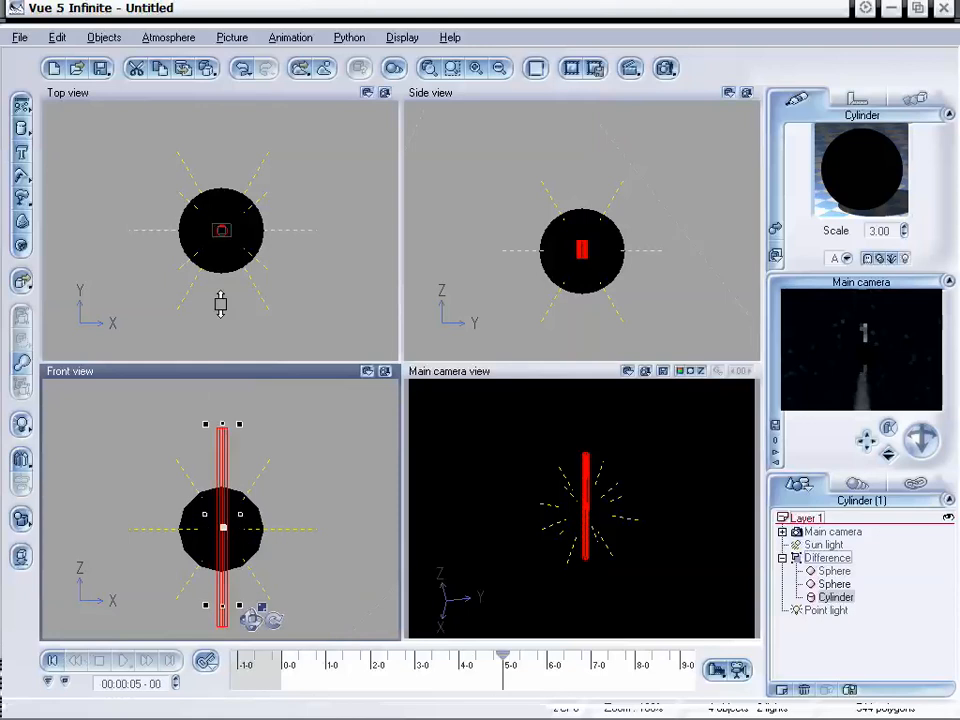
Scrub through the timeline to check how the cylinder grows through the sphere's poles
{"action": "left_click_drag", "start_coordinate": [510, 686], "coordinate": [351, 668]}
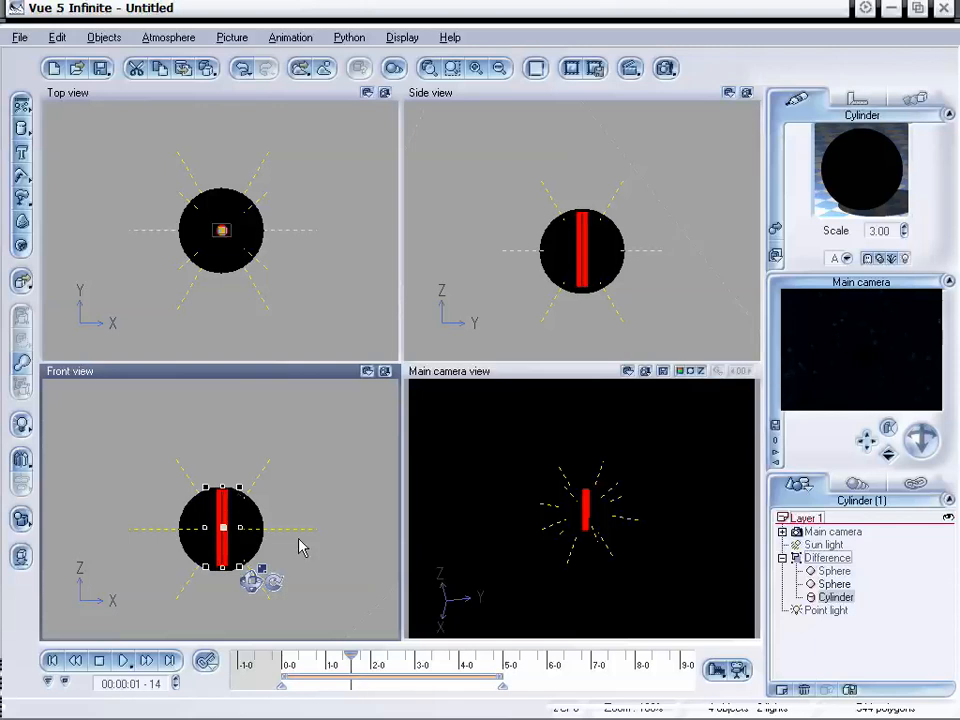
{"action": "left_click_drag", "start_coordinate": [350, 664], "coordinate": [373, 659]}
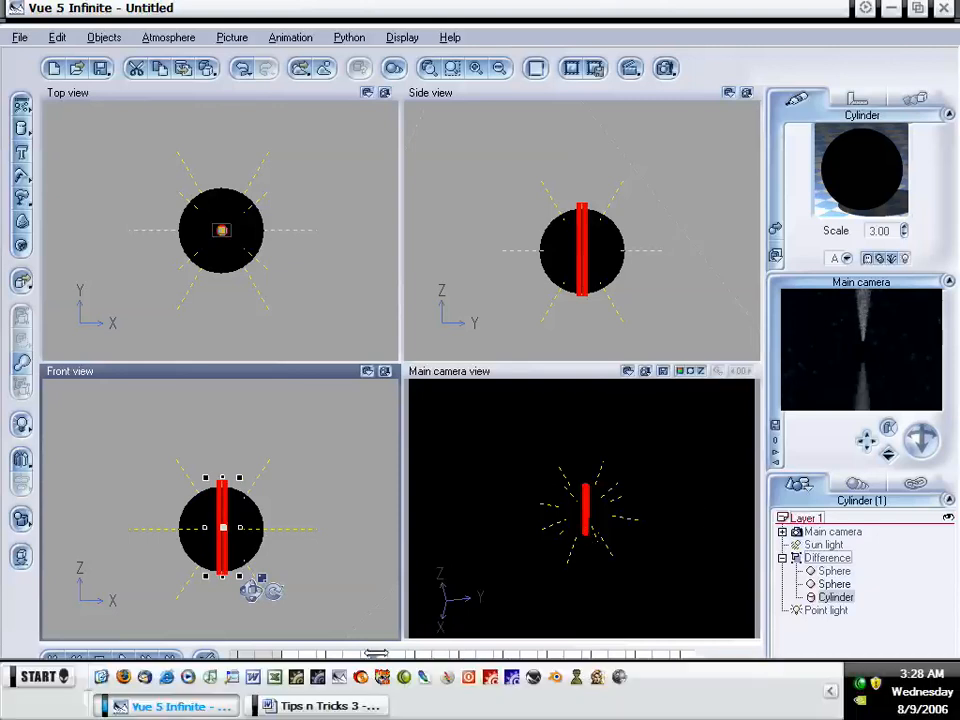
{"action": "left_click_drag", "start_coordinate": [373, 659], "coordinate": [466, 658]}
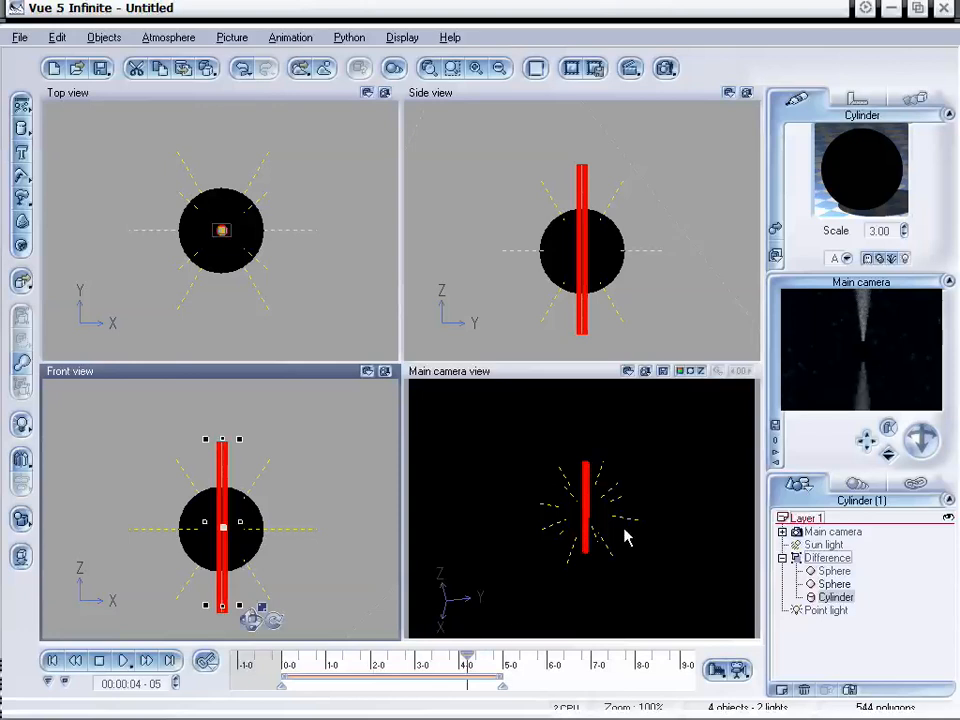
Select the point light and lower its volumetric intensity to 2.74 at 1 second 14 frames
{"action": "left_click", "coordinate": [826, 611]}
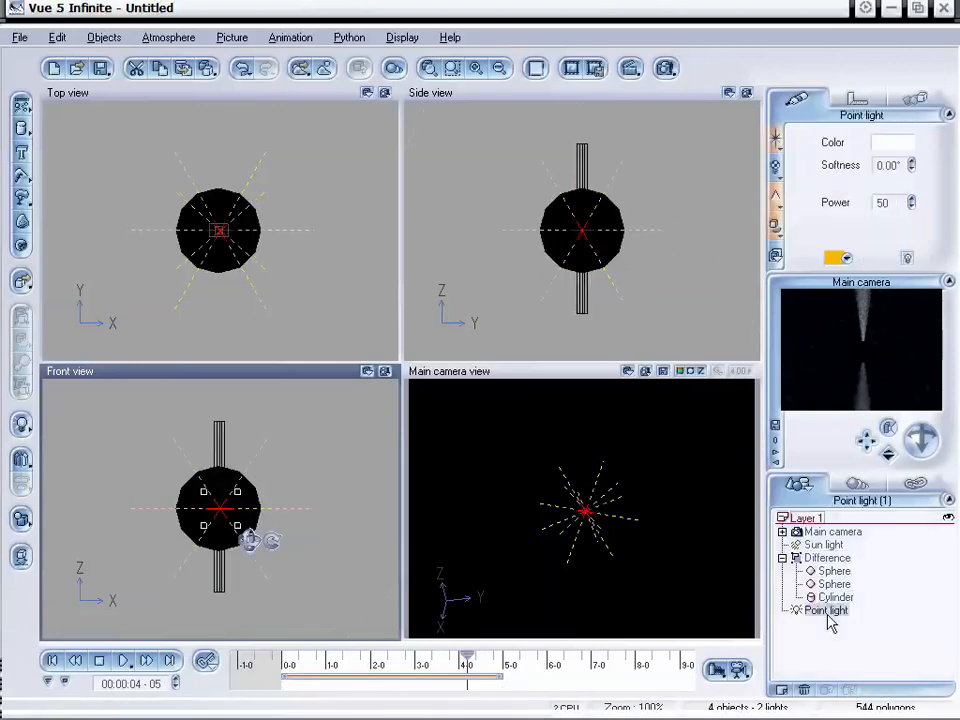
{"action": "left_click", "coordinate": [782, 204]}
{"action": "left_click", "coordinate": [799, 207]}
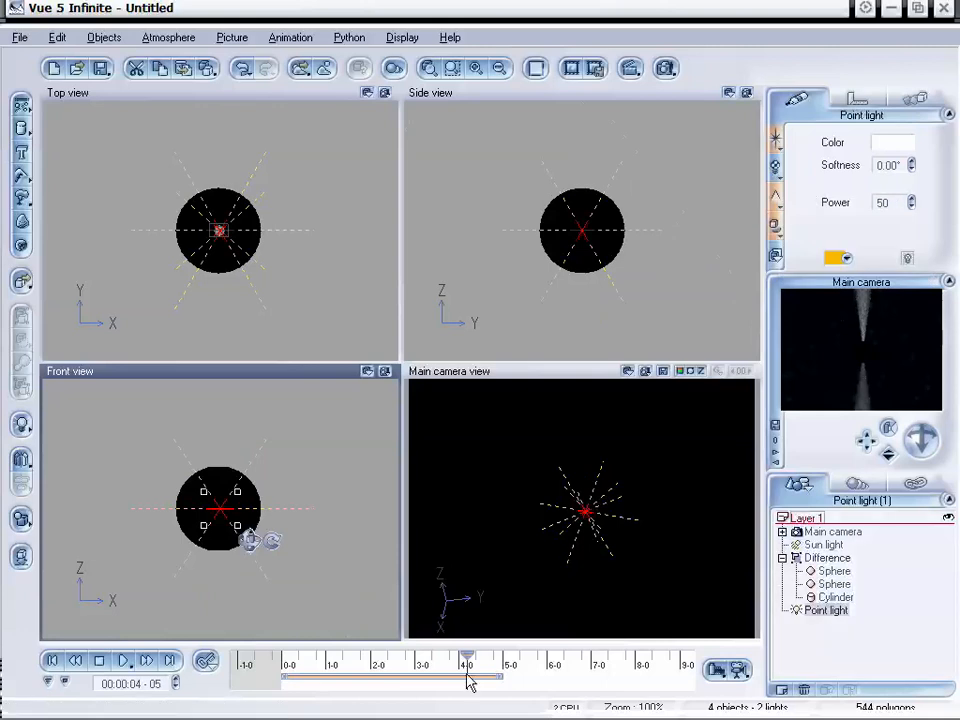
{"action": "left_click_drag", "start_coordinate": [470, 663], "coordinate": [350, 663]}
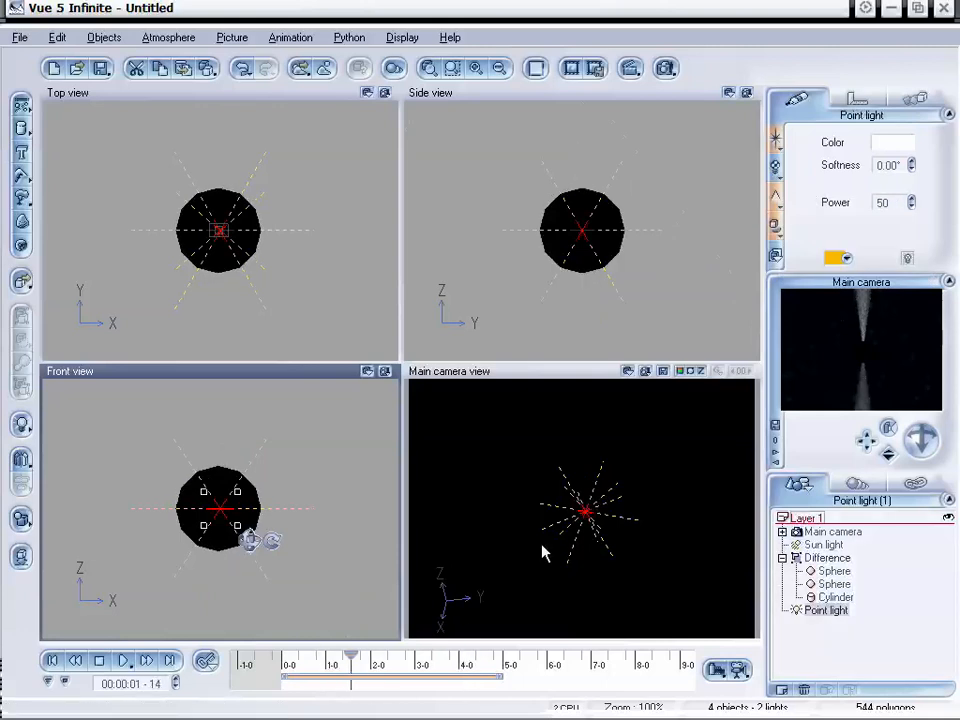
{"action": "left_click", "coordinate": [776, 199]}
{"action": "left_click", "coordinate": [815, 233]}
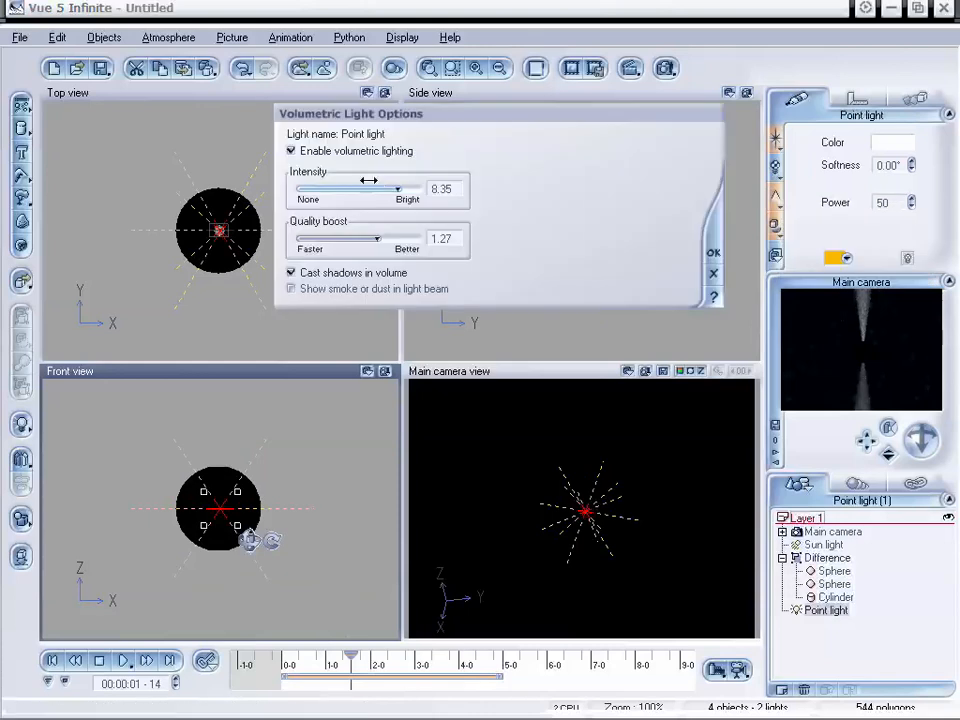
{"action": "left_click_drag", "start_coordinate": [369, 182], "coordinate": [318, 187]}
{"action": "left_click", "coordinate": [713, 253]}
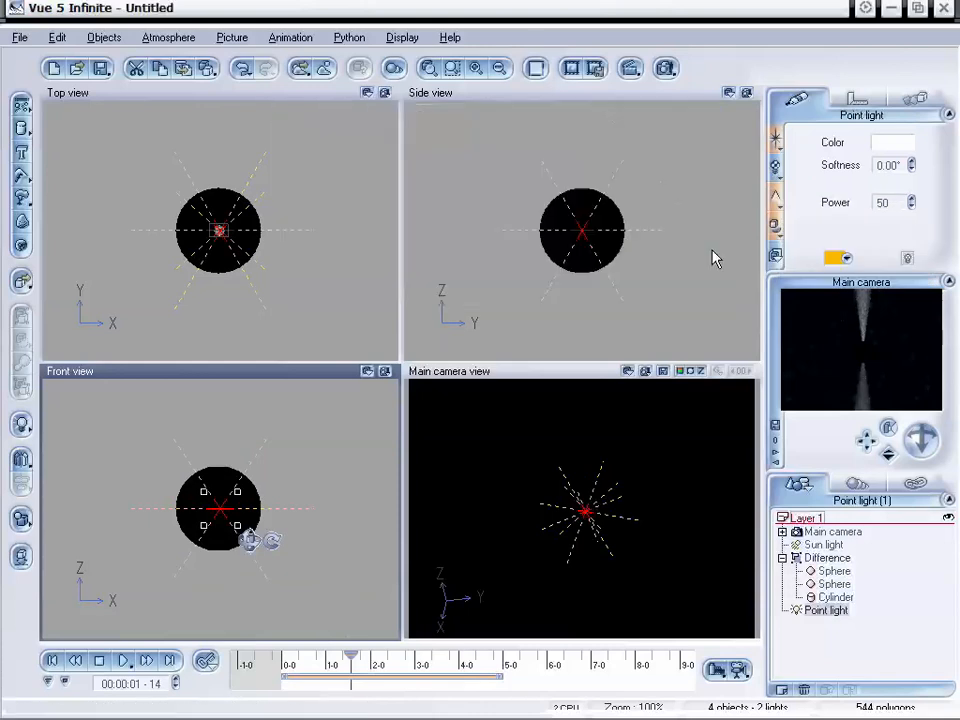
Set the point light's volumetric intensity to 10.00 at 5 seconds on the timeline
{"action": "left_click_drag", "start_coordinate": [352, 663], "coordinate": [494, 663]}
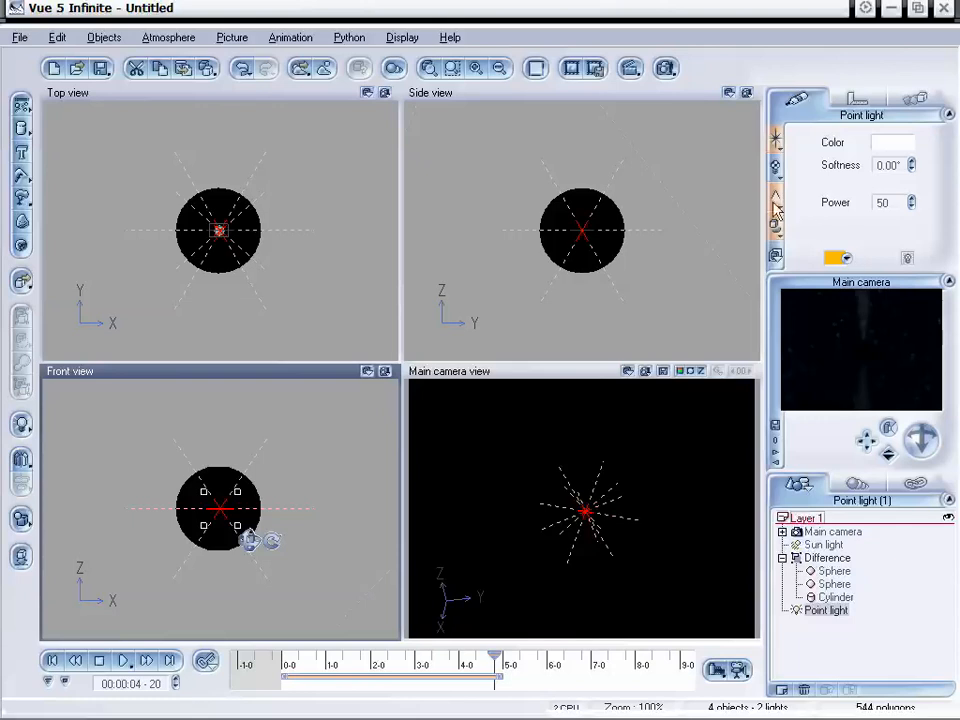
{"action": "left_click", "coordinate": [147, 664]}
{"action": "left_click", "coordinate": [782, 205]}
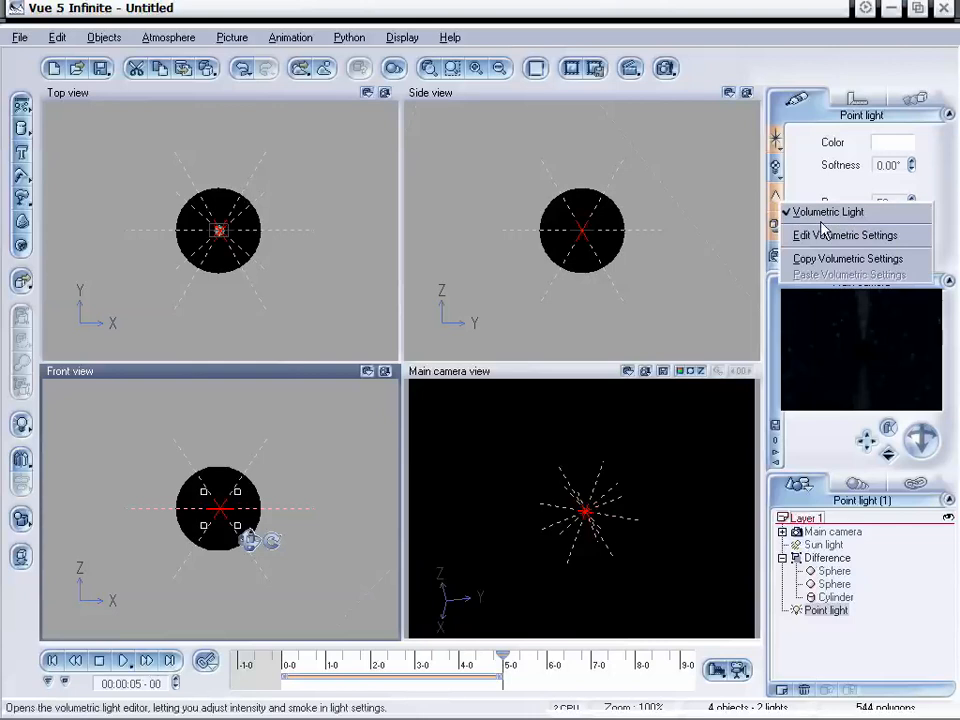
{"action": "left_click", "coordinate": [822, 236]}
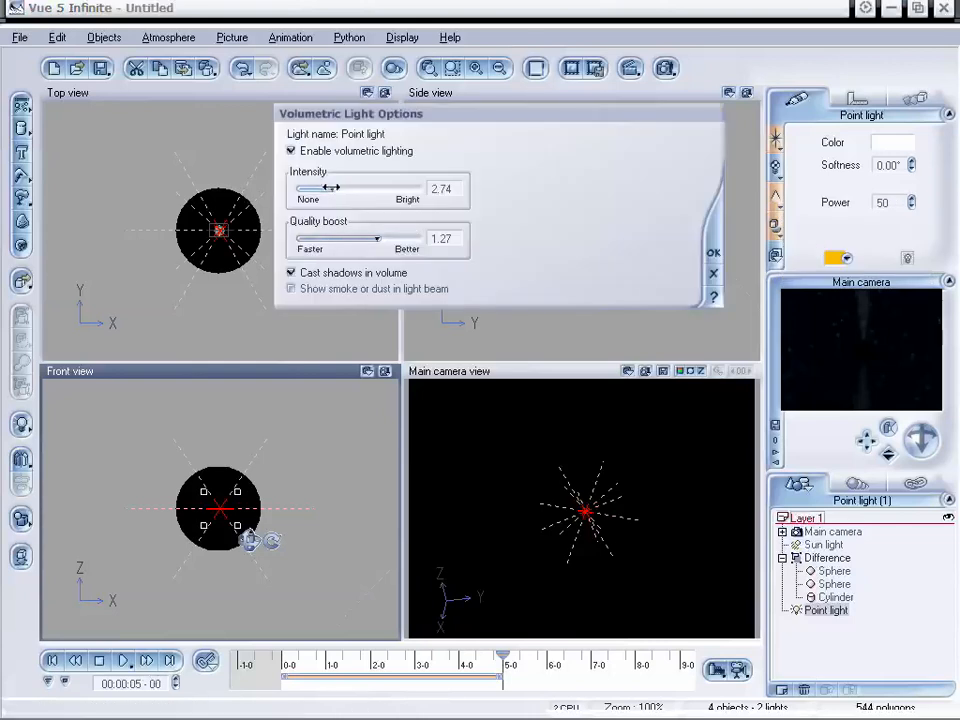
{"action": "left_click_drag", "start_coordinate": [334, 189], "coordinate": [418, 190]}
{"action": "left_click", "coordinate": [713, 253]}
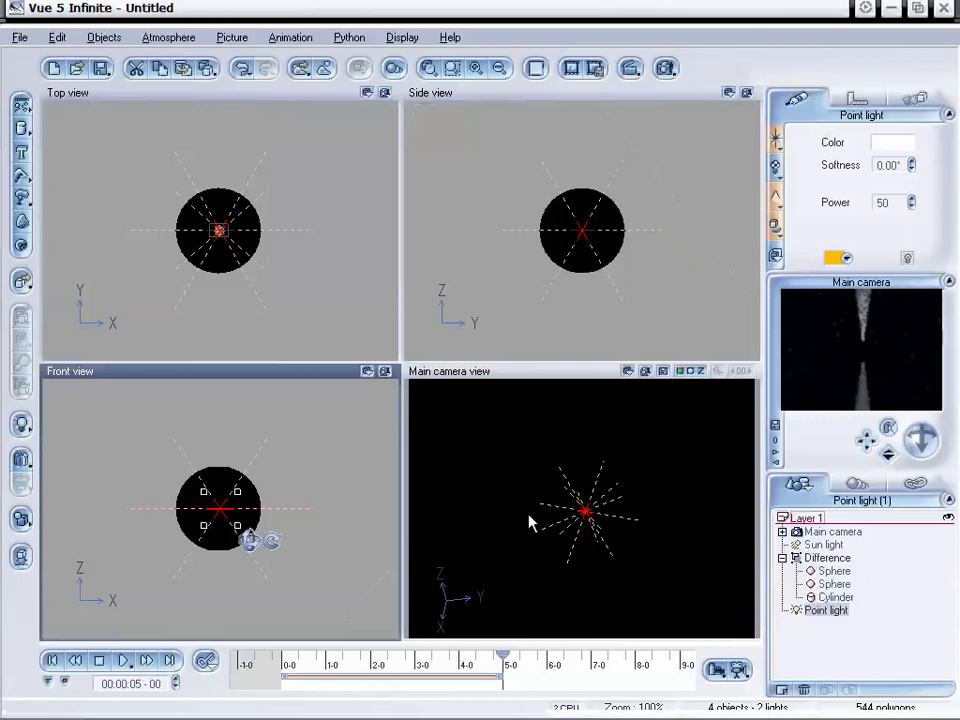
Lower the point light's volumetric intensity to 1.36 at 2 seconds on the timeline
{"action": "left_click_drag", "start_coordinate": [502, 655], "coordinate": [371, 657]}
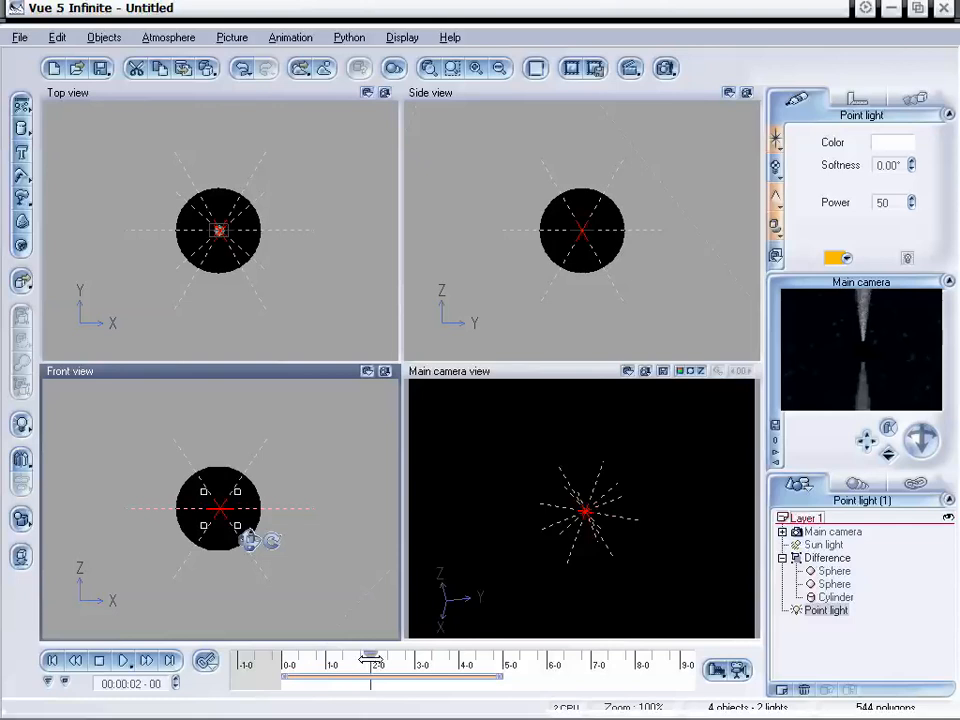
{"action": "left_click", "coordinate": [776, 198]}
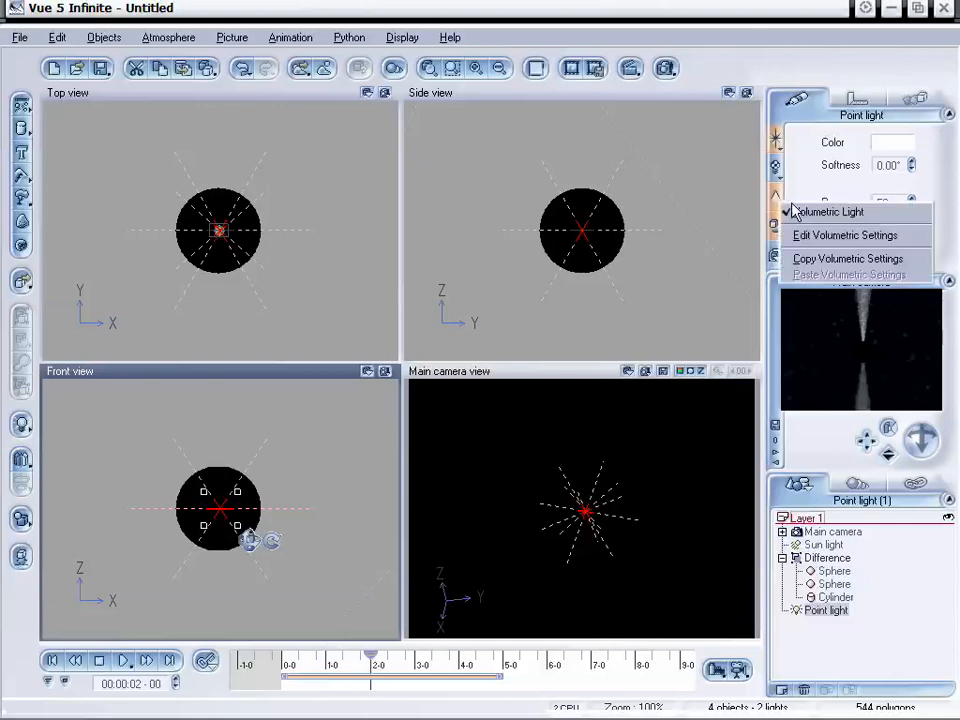
{"action": "left_click", "coordinate": [836, 234]}
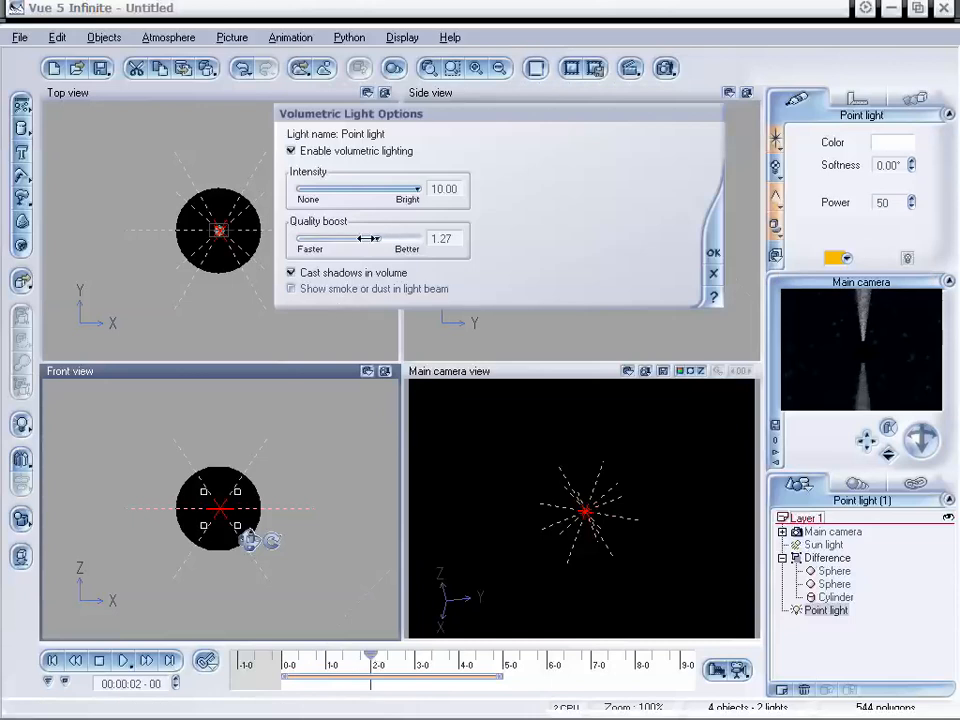
{"action": "left_click_drag", "start_coordinate": [417, 188], "coordinate": [297, 191]}
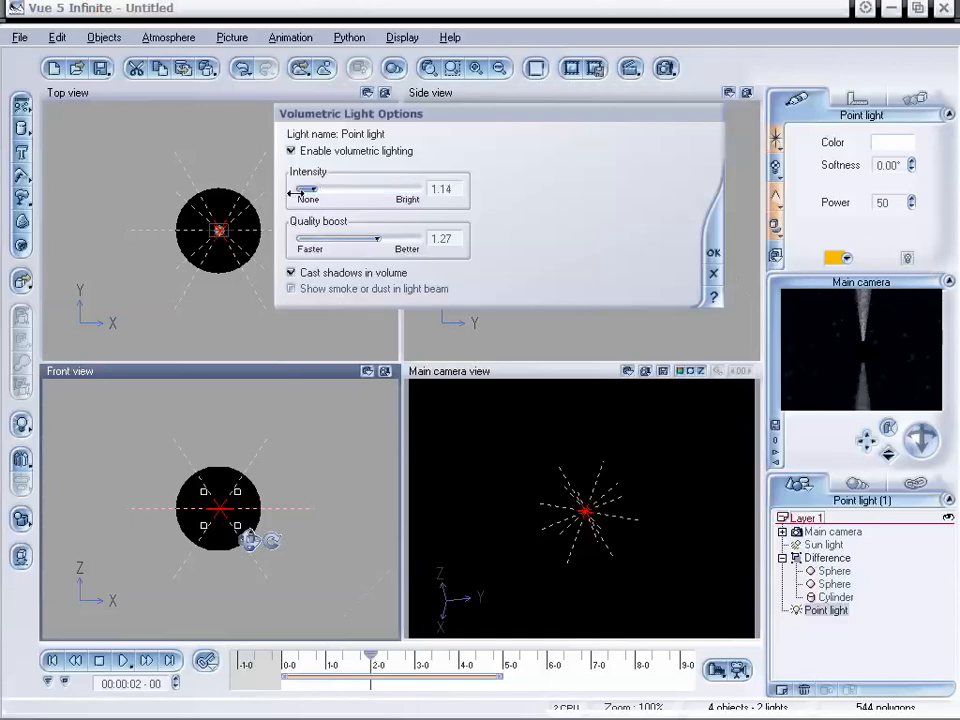
{"action": "left_click", "coordinate": [713, 253]}
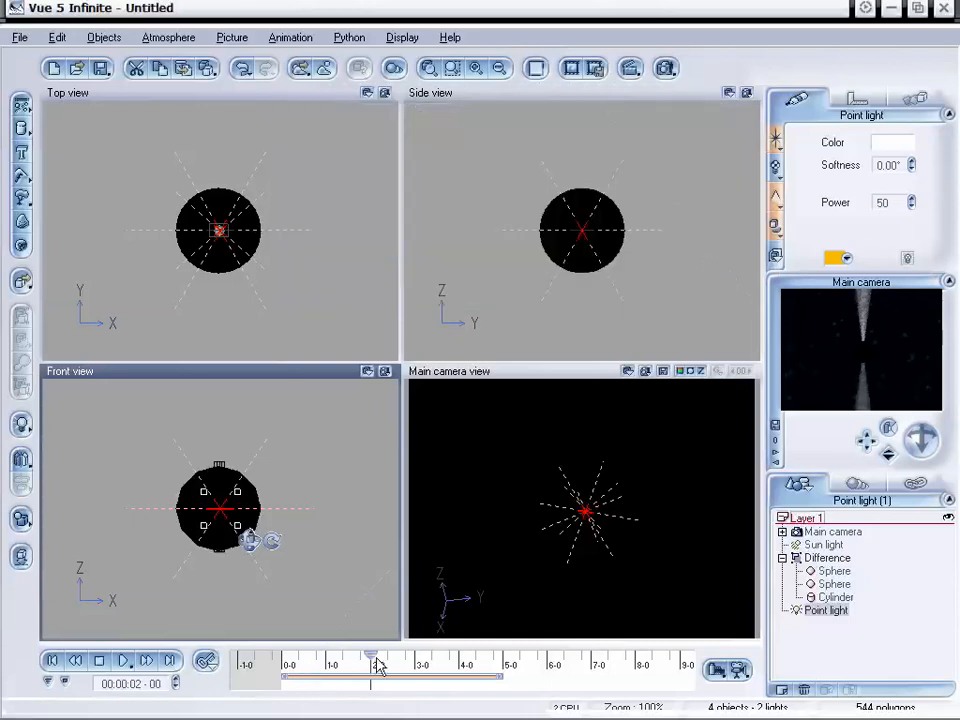
Set the point light's volumetric intensity to 10.00 at 4 seconds 19 frames
{"action": "left_click_drag", "start_coordinate": [370, 657], "coordinate": [493, 657]}
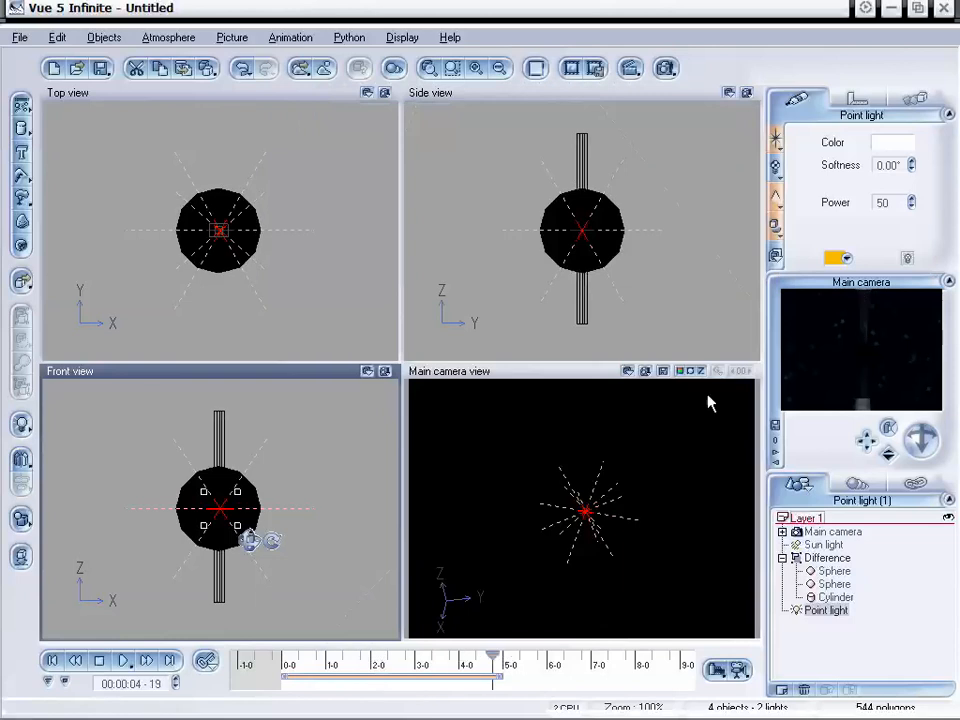
{"action": "left_click", "coordinate": [781, 205]}
{"action": "left_click", "coordinate": [800, 235]}
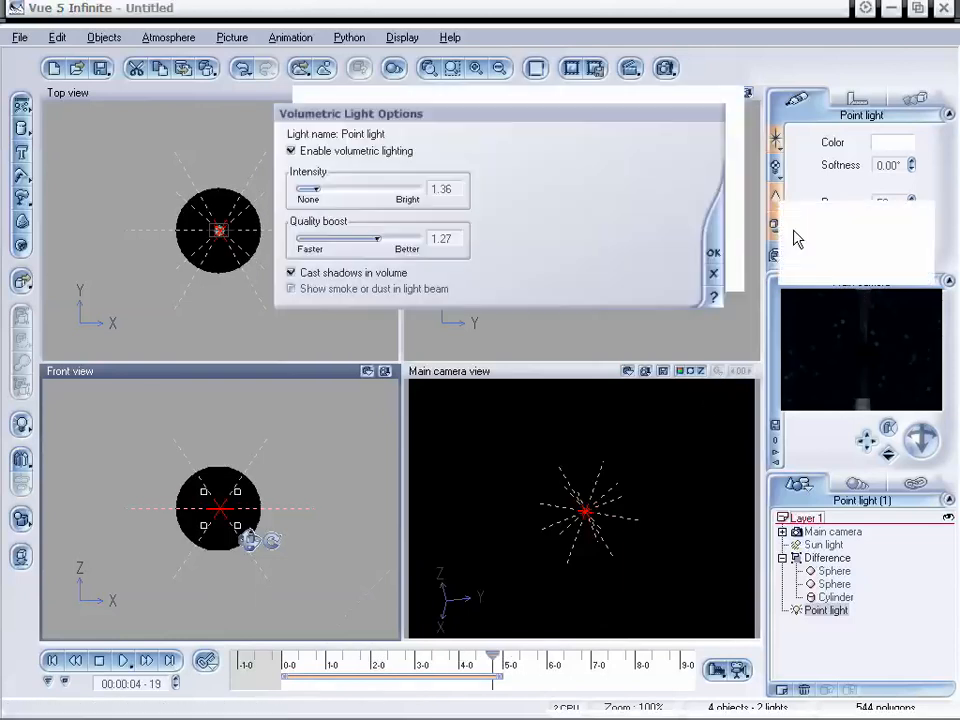
{"action": "left_click_drag", "start_coordinate": [316, 187], "coordinate": [548, 208]}
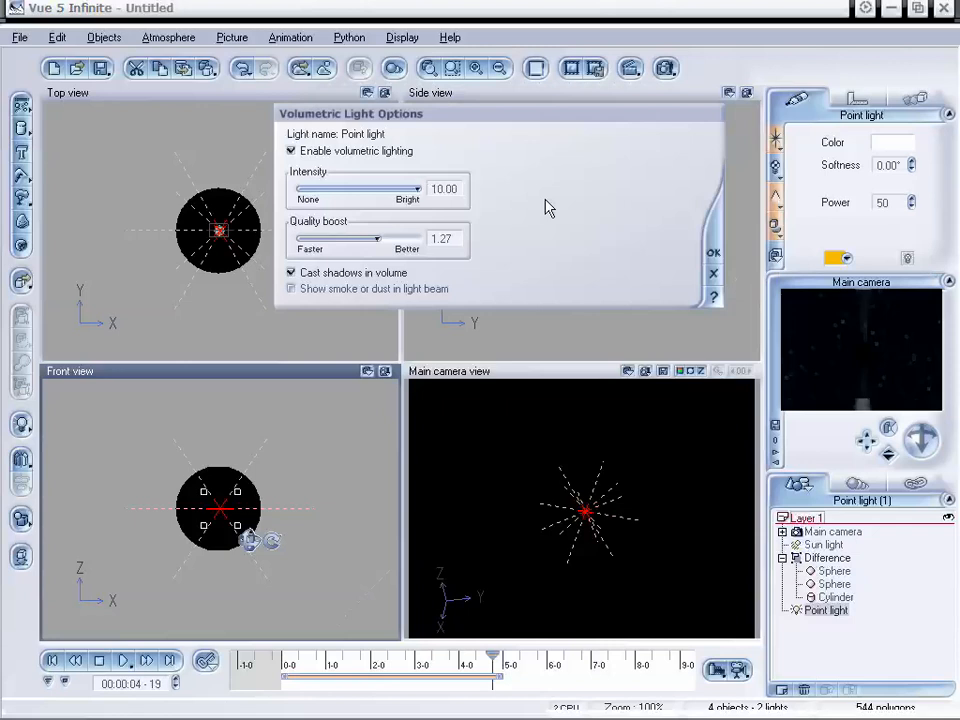
{"action": "left_click", "coordinate": [712, 253]}
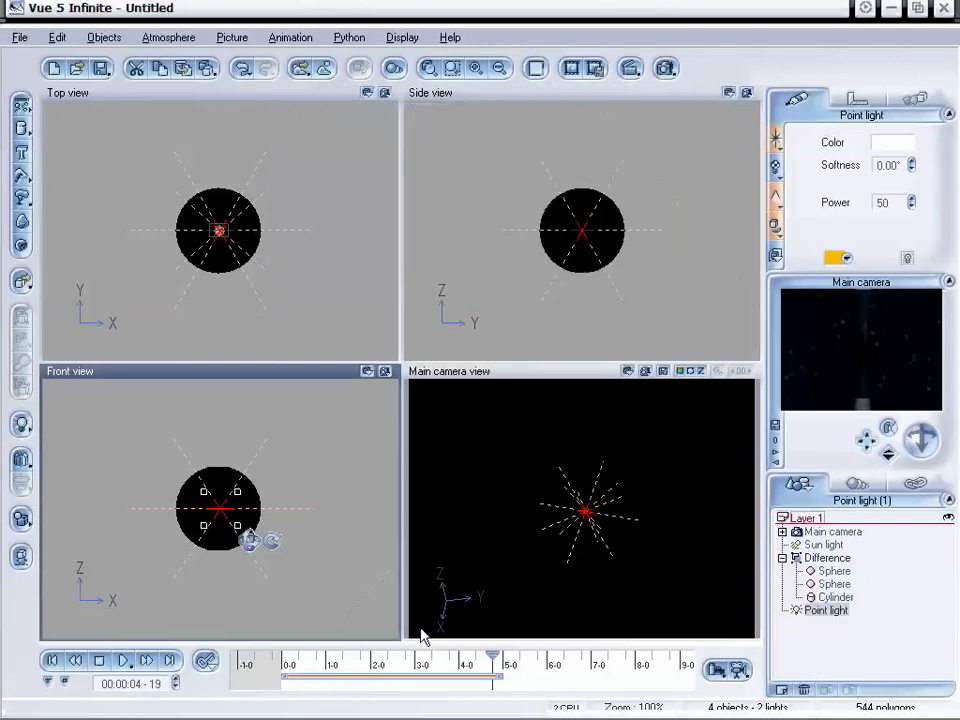
Animate the point light's power, setting it to 0 at 2 seconds 7 frames and 165 at 4 seconds 19 frames
{"action": "left_click_drag", "start_coordinate": [493, 656], "coordinate": [413, 656]}
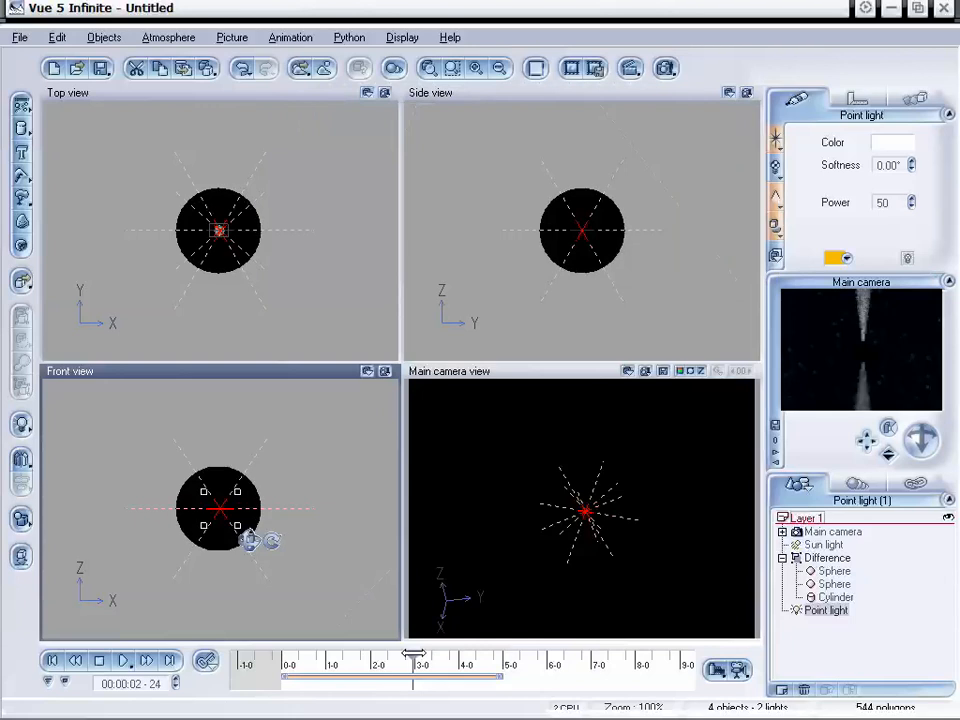
{"action": "left_click_drag", "start_coordinate": [413, 656], "coordinate": [393, 656]}
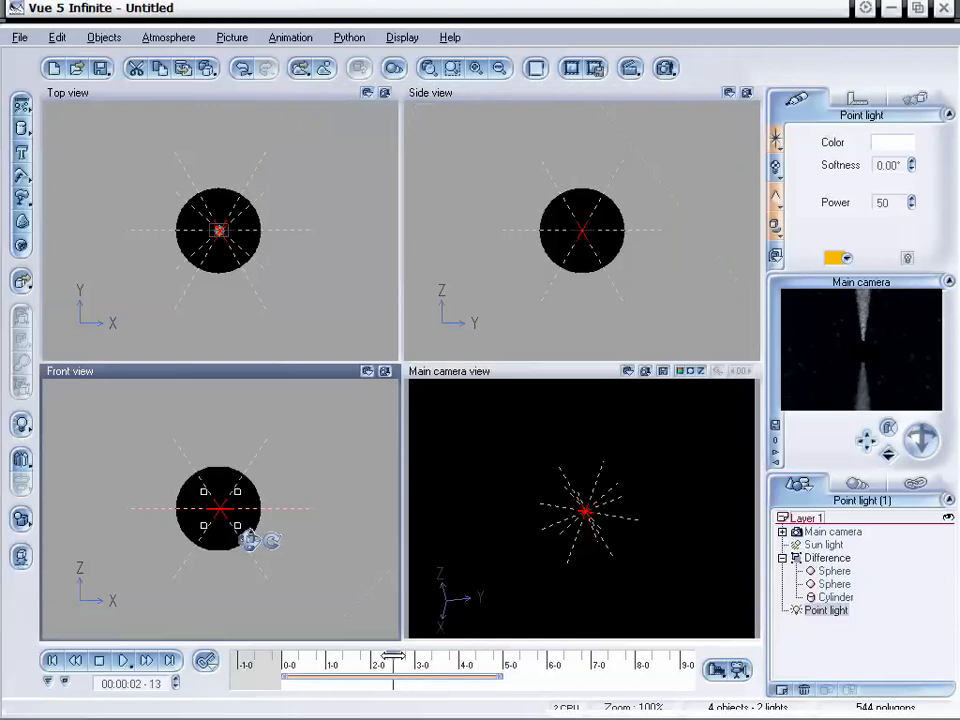
{"action": "left_click_drag", "start_coordinate": [393, 656], "coordinate": [382, 656]}
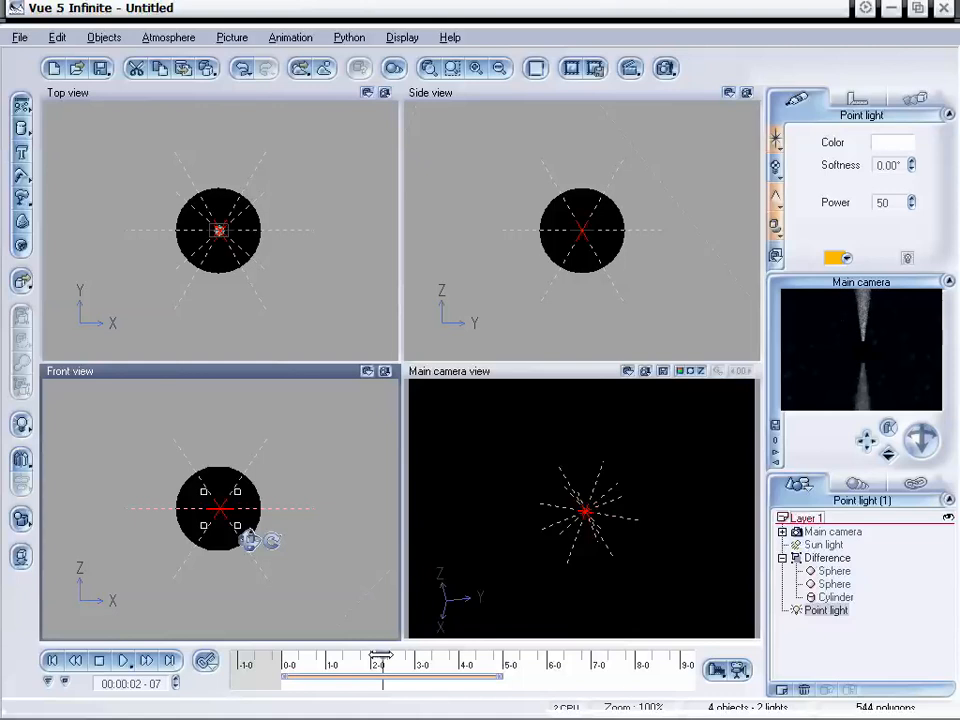
{"action": "left_click", "coordinate": [911, 198]}
{"action": "left_click_drag", "start_coordinate": [911, 198], "coordinate": [911, 238]}
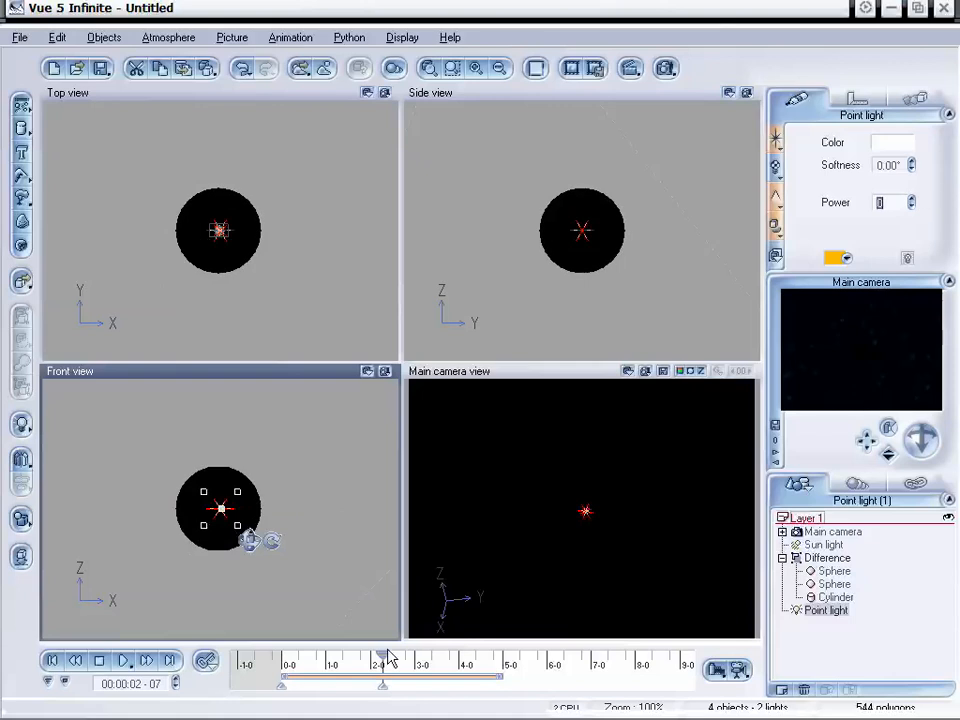
{"action": "left_click_drag", "start_coordinate": [383, 655], "coordinate": [493, 655]}
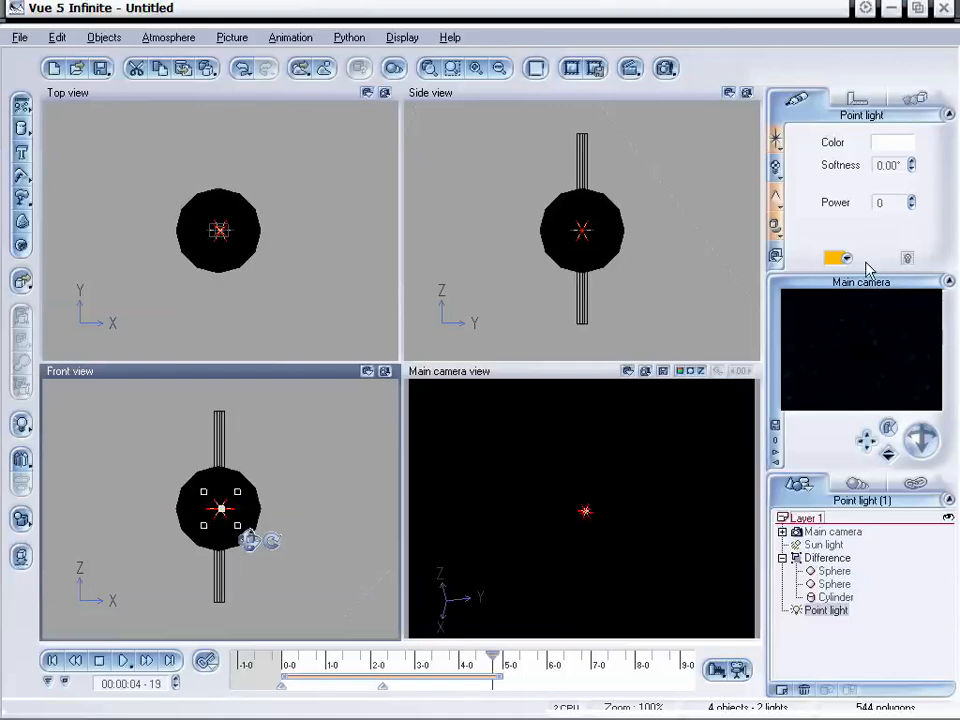
{"action": "left_click_drag", "start_coordinate": [911, 203], "coordinate": [916, 207]}
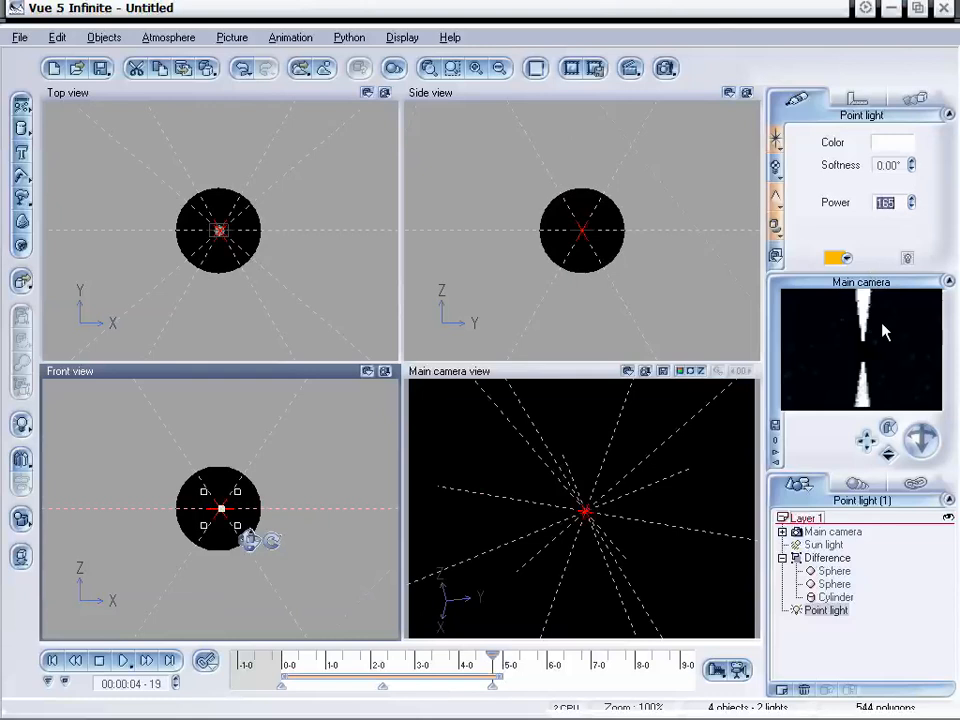
Scrub back to 2 seconds 14 frames to check the power ramp and review the light's volumetric options without changing them
{"action": "left_click_drag", "start_coordinate": [491, 668], "coordinate": [424, 660]}
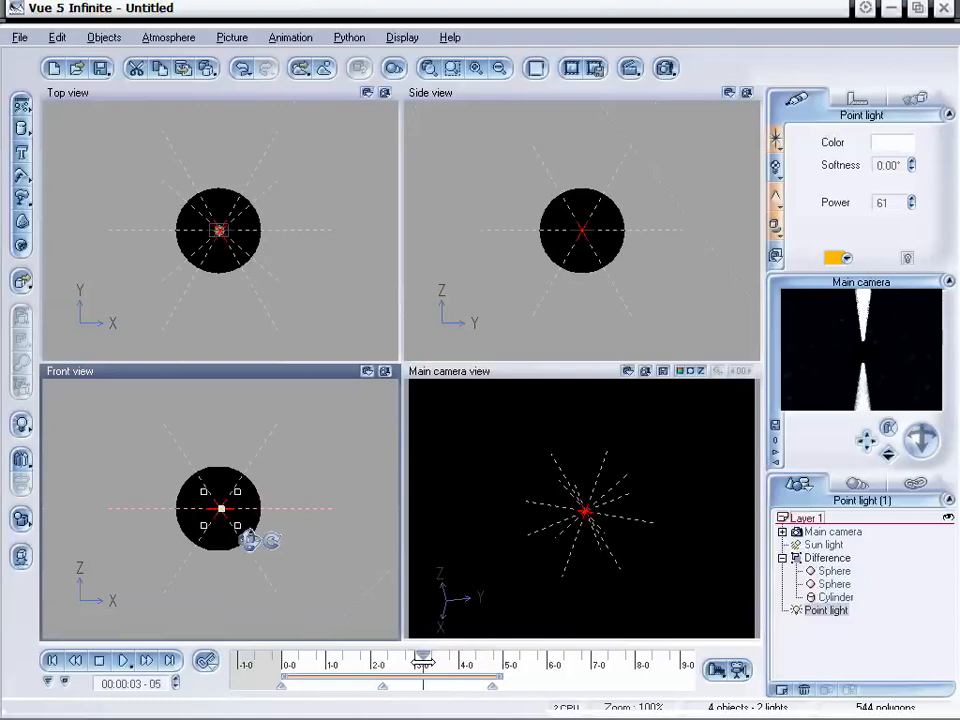
{"action": "left_click_drag", "start_coordinate": [424, 658], "coordinate": [397, 657]}
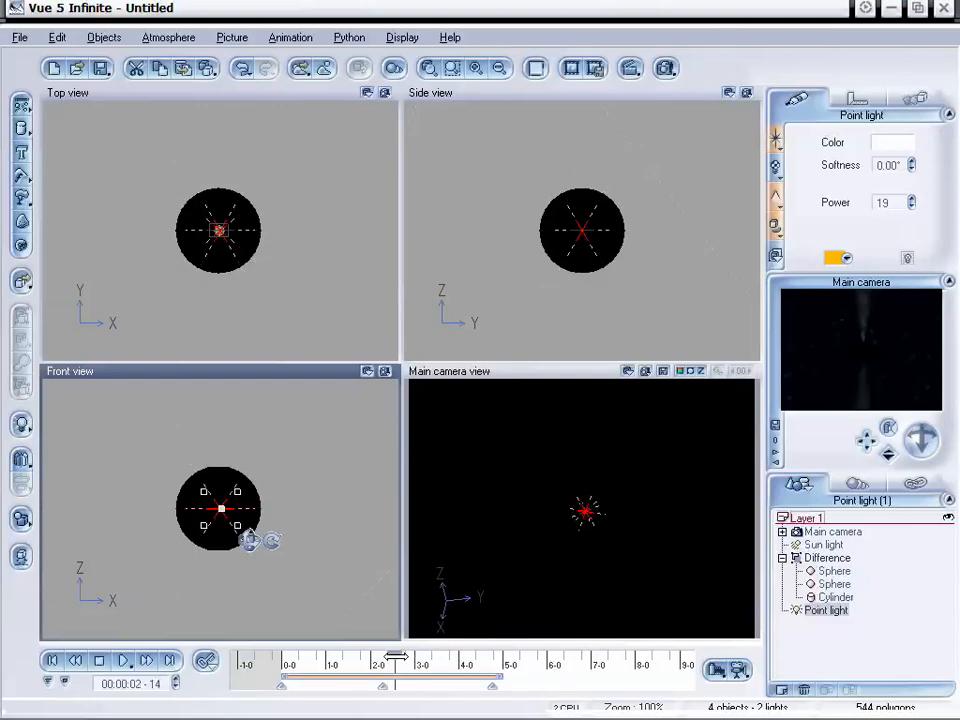
{"action": "left_click", "coordinate": [773, 201]}
{"action": "left_click", "coordinate": [832, 235]}
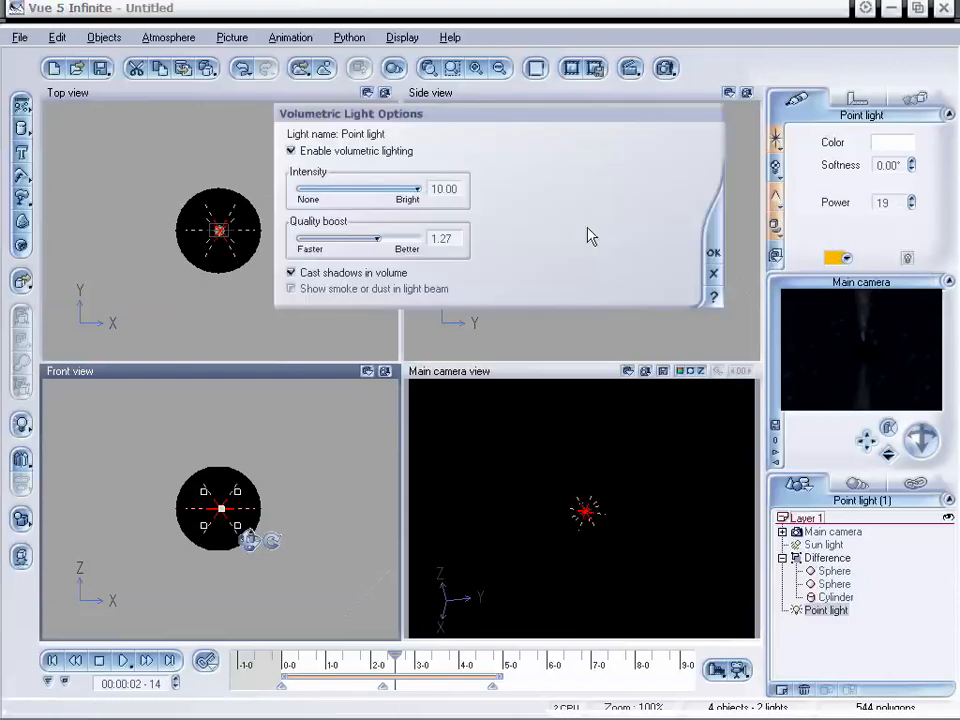
{"action": "left_click", "coordinate": [714, 274]}
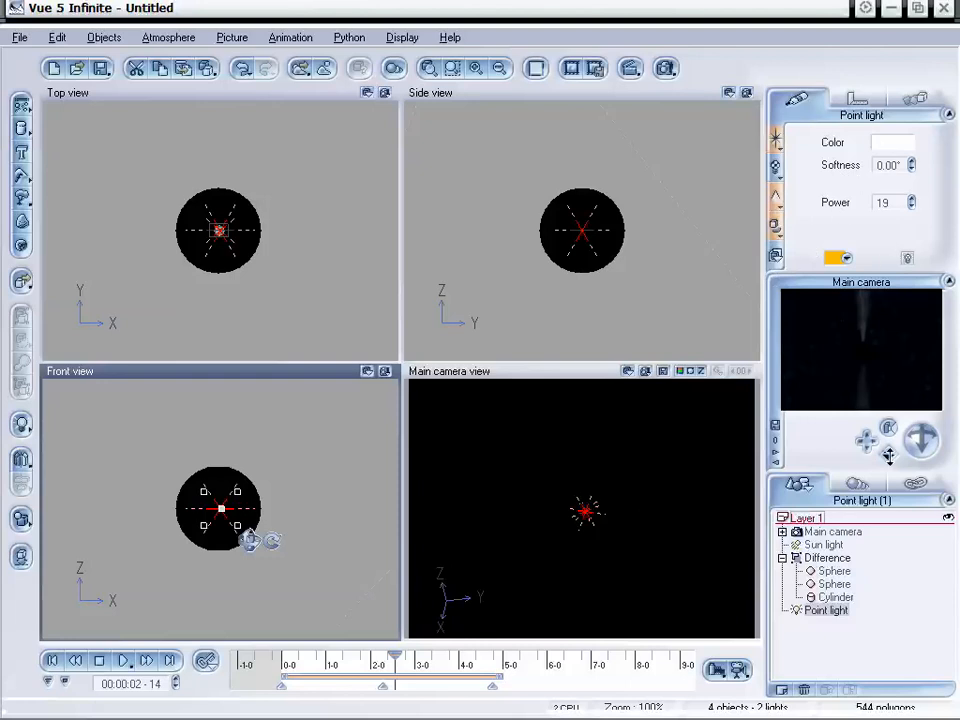
Reframe the main camera so the sphere sits lower in the picture, and advance the timeline to 4 seconds 5 frames
{"action": "left_click_drag", "start_coordinate": [867, 441], "coordinate": [867, 418]}
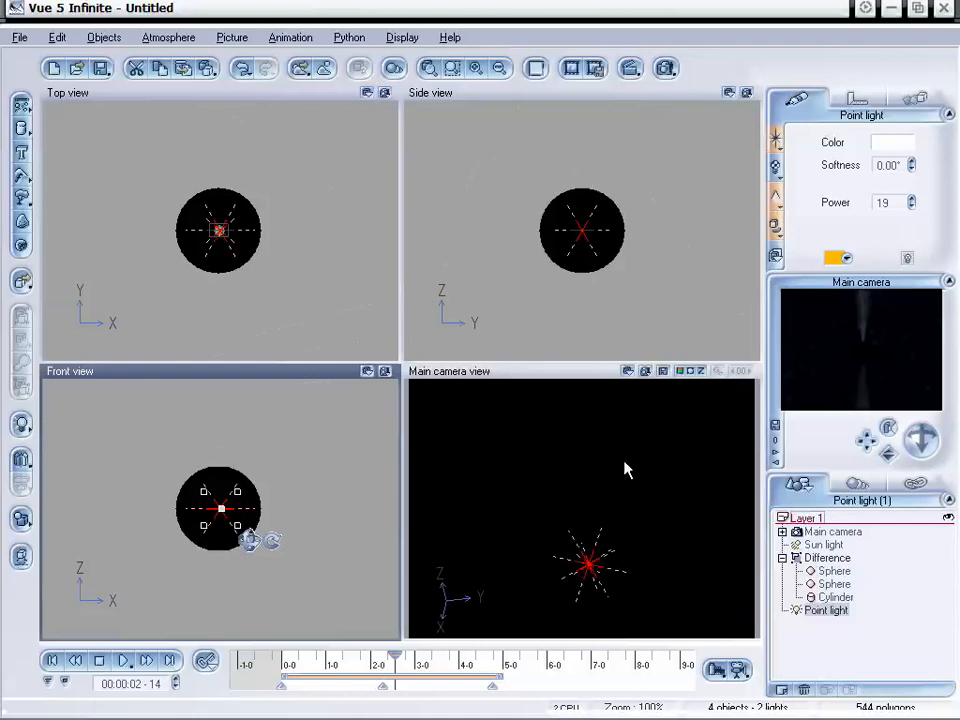
{"action": "left_click_drag", "start_coordinate": [395, 657], "coordinate": [466, 657]}
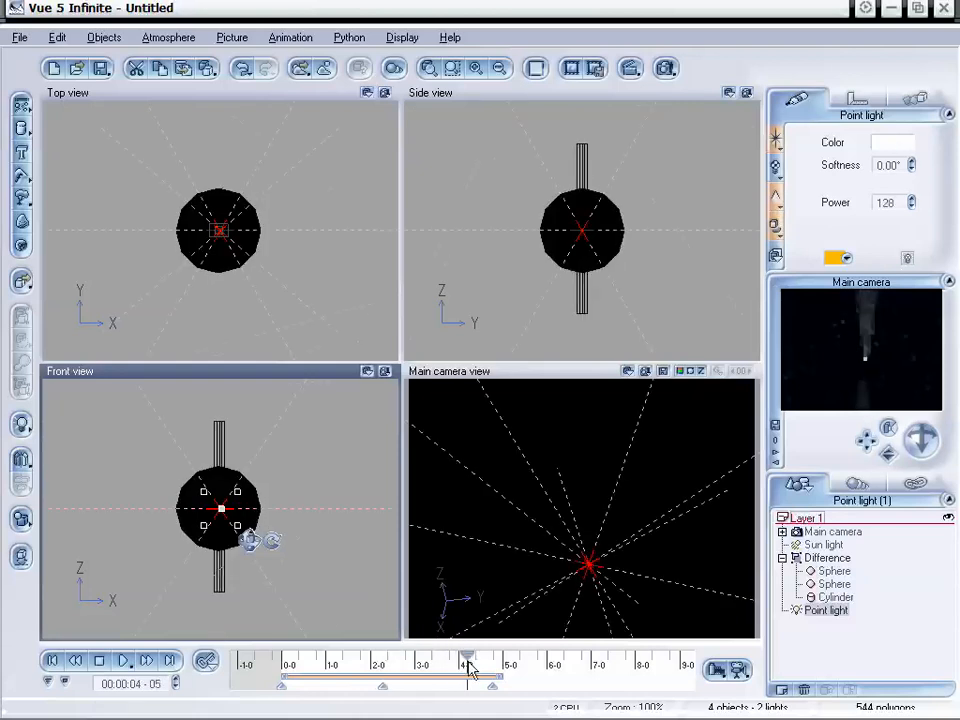
Try a saturated blue colour for the point light (red 39, green 19, blue 255)
{"action": "left_click", "coordinate": [893, 143]}
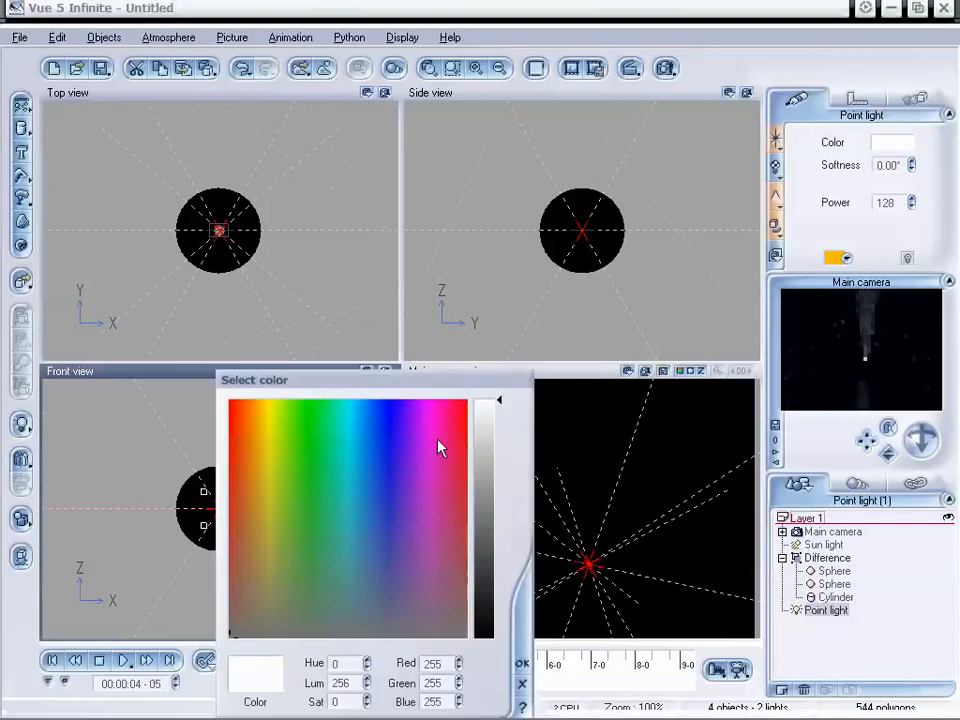
{"action": "left_click", "coordinate": [391, 404]}
{"action": "left_click_drag", "start_coordinate": [413, 385], "coordinate": [420, 289]}
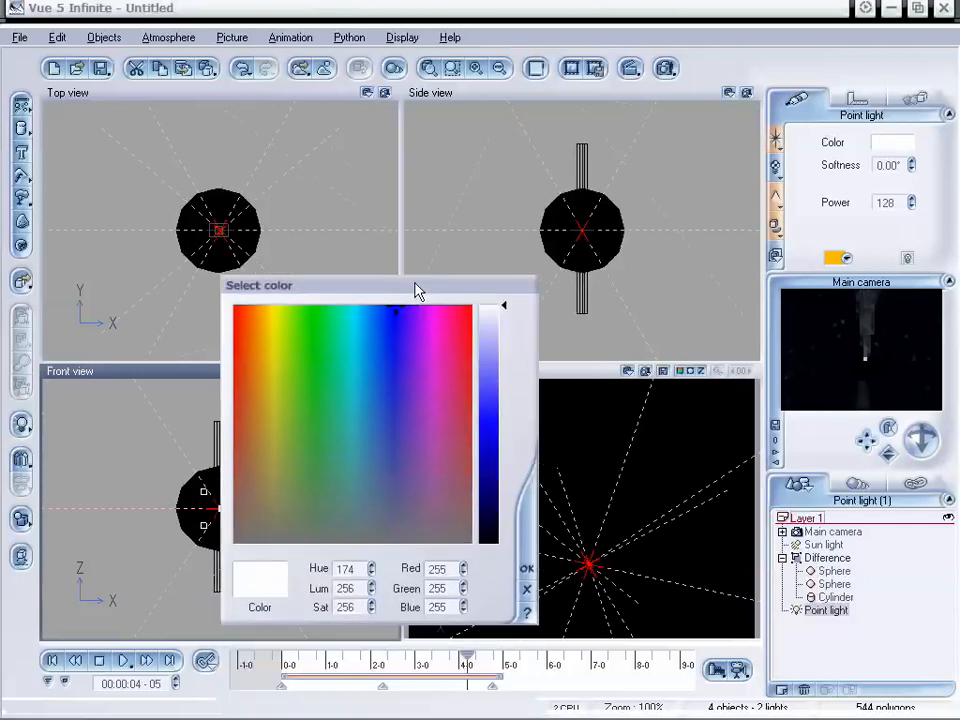
{"action": "left_click", "coordinate": [503, 413]}
{"action": "left_click", "coordinate": [527, 568]}
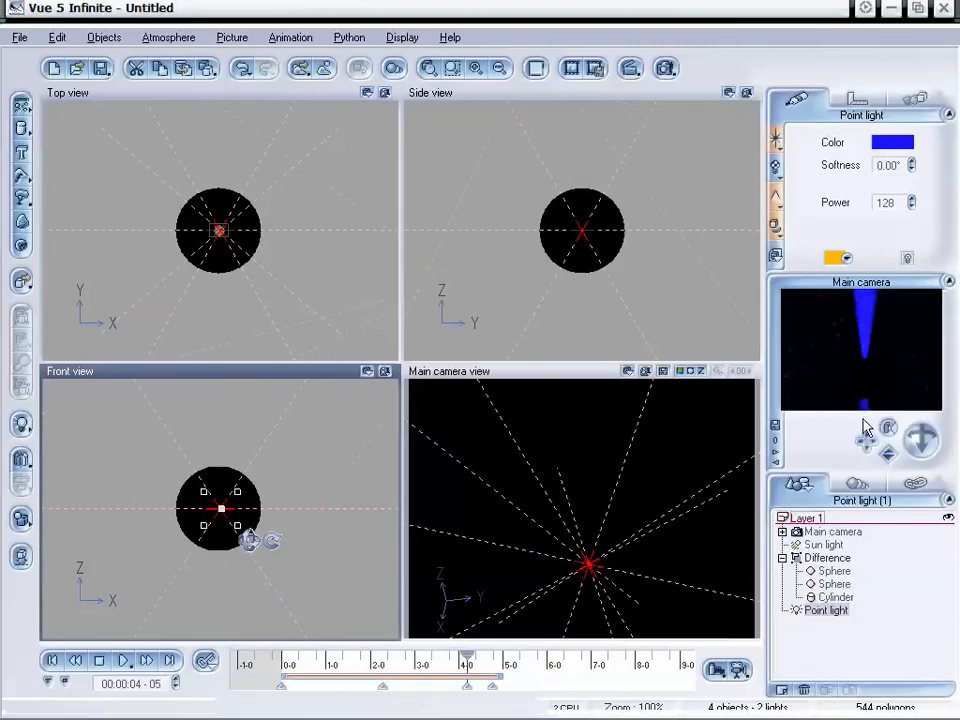
Change the point light's colour to a pale warm yellow with red 252, green 239 and blue 187
{"action": "left_click", "coordinate": [880, 146]}
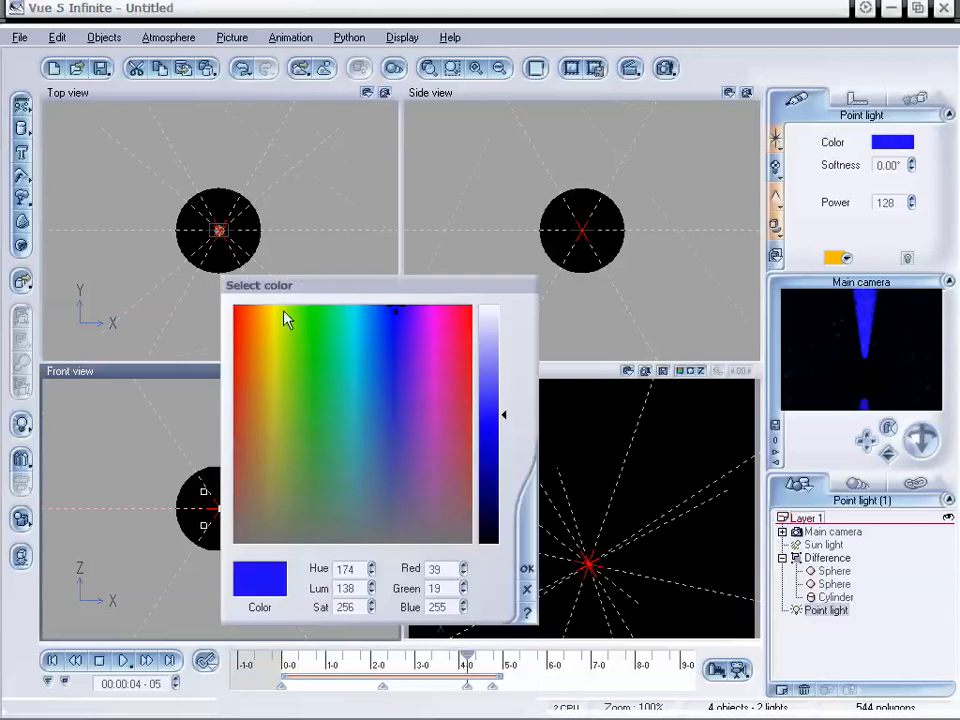
{"action": "mouse_move", "coordinate": [495, 337]}
{"action": "left_mouse_down"}
{"action": "mouse_move", "coordinate": [503, 324]}
{"action": "mouse_move", "coordinate": [503, 335]}
{"action": "left_mouse_up"}
{"action": "left_click", "coordinate": [258, 313]}
{"action": "left_click", "coordinate": [261, 324]}
{"action": "left_click", "coordinate": [527, 568]}
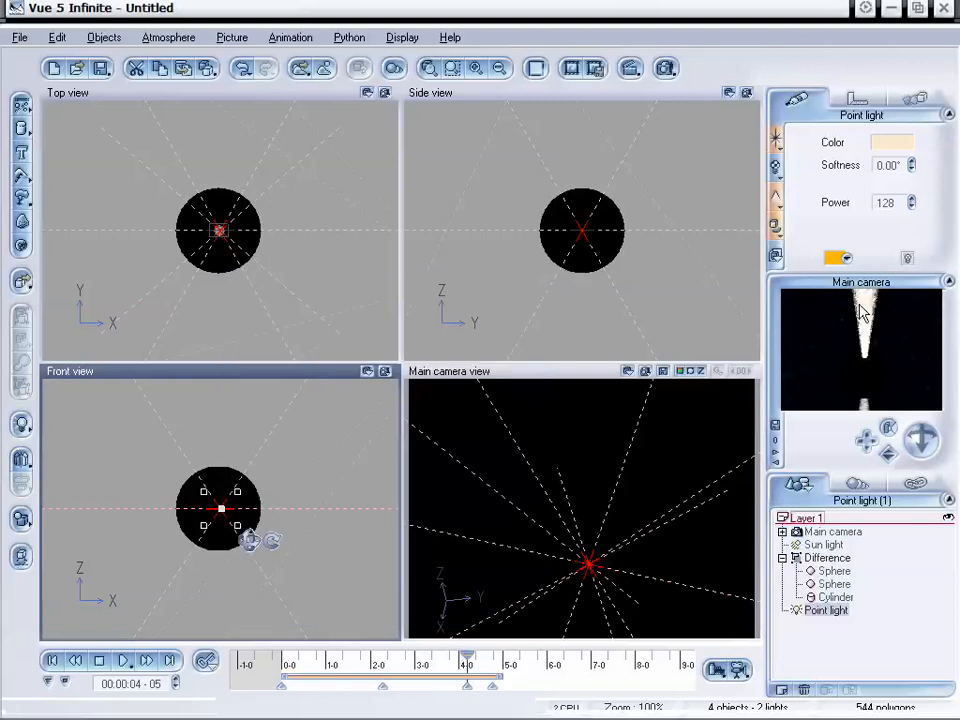
{"action": "left_click", "coordinate": [897, 142]}
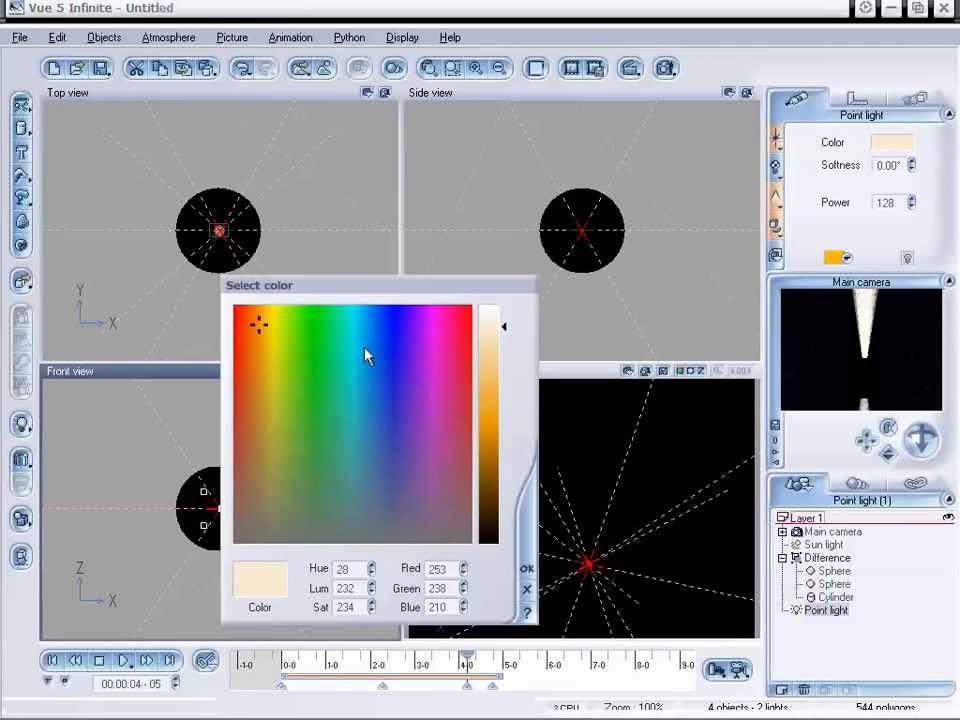
{"action": "left_click", "coordinate": [266, 322]}
{"action": "mouse_move", "coordinate": [505, 330]}
{"action": "left_mouse_down"}
{"action": "mouse_move", "coordinate": [506, 443]}
{"action": "mouse_move", "coordinate": [506, 344]}
{"action": "left_mouse_up"}
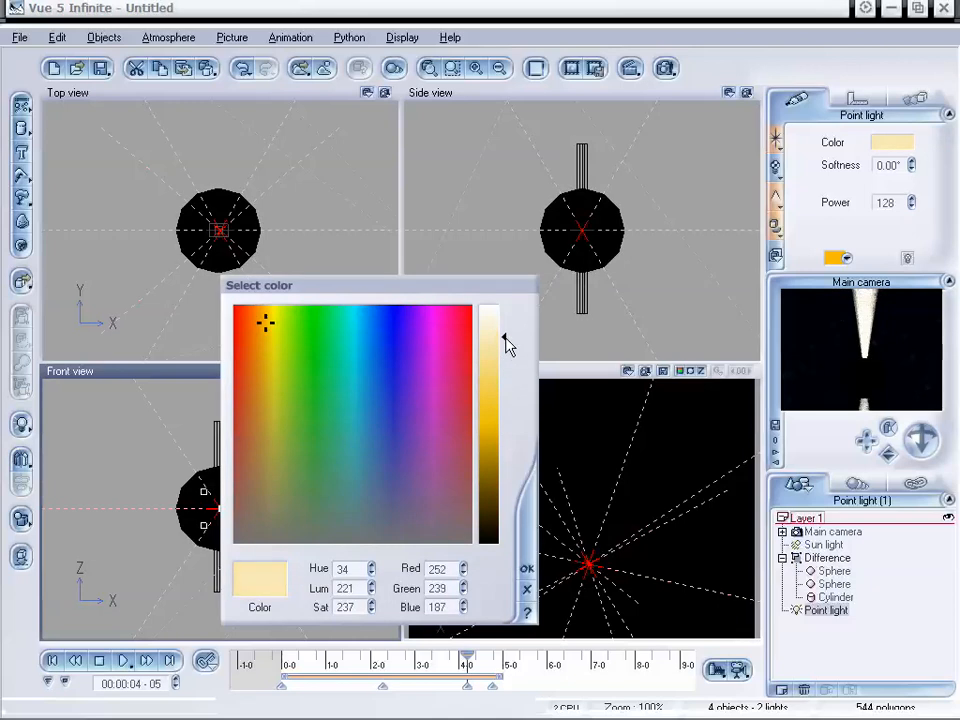
{"action": "left_click", "coordinate": [525, 568]}
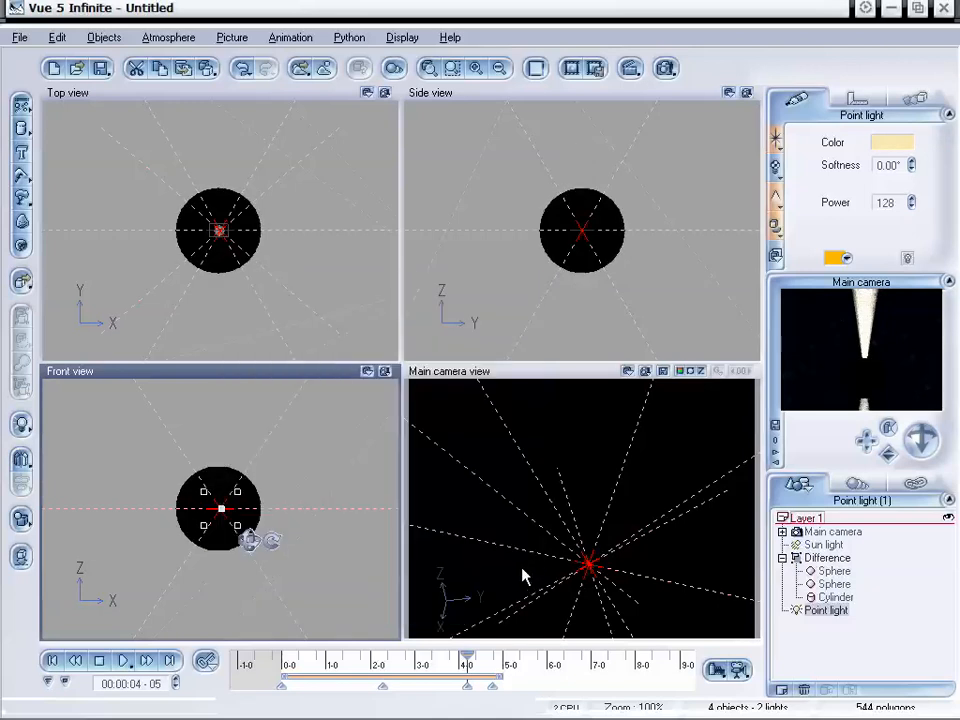
Lower the point light's power to 15 at 4 seconds 5 frames
{"action": "right_click", "coordinate": [814, 316]}
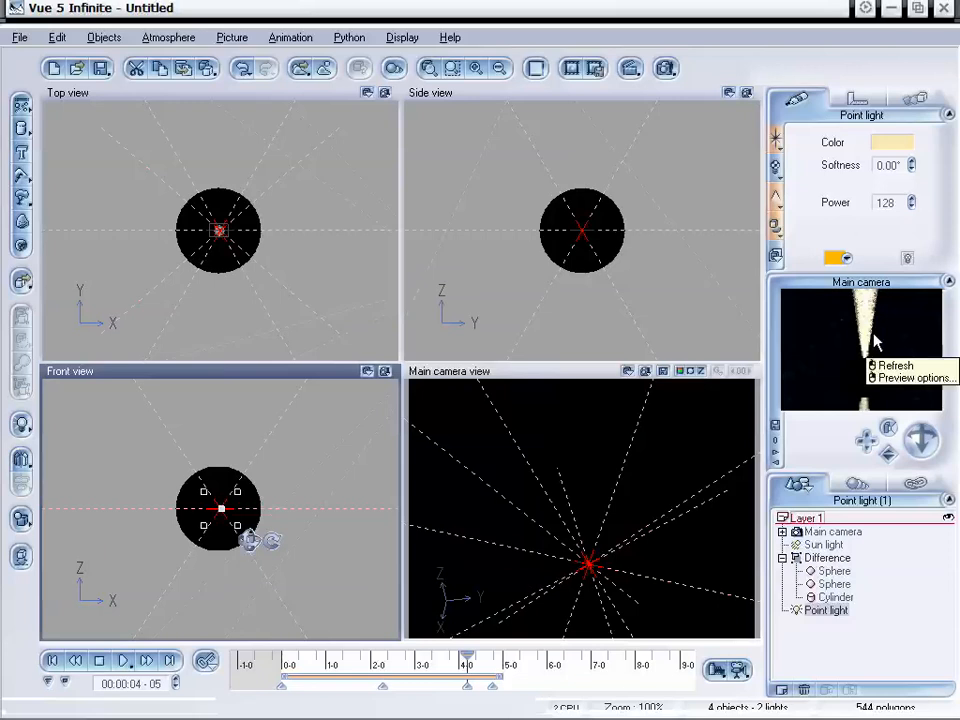
{"action": "key", "text": "Escape"}
{"action": "left_click_drag", "start_coordinate": [911, 202], "coordinate": [911, 310]}
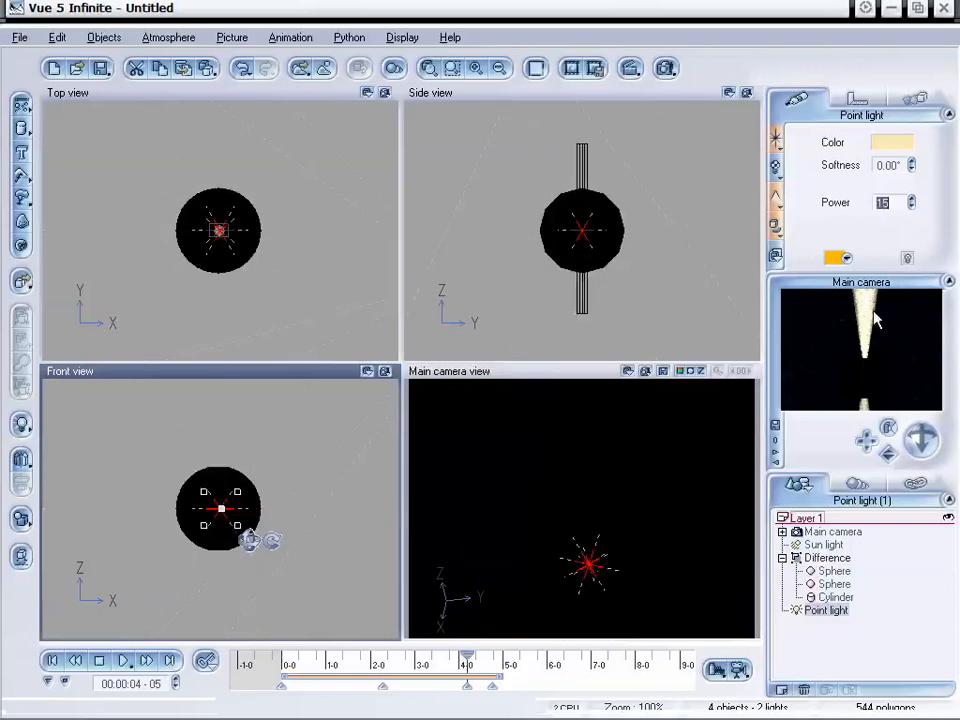